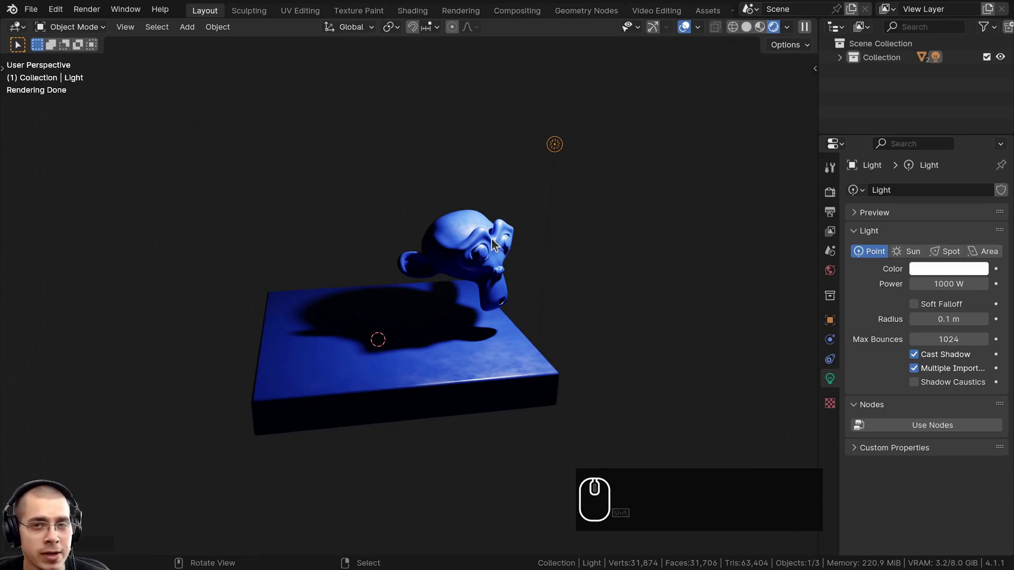
Grab the point light to a new spot above the monkey, then show the Render Properties.
{"action": "middle_click_drag", "start_coordinate": [478, 245], "coordinate": [485, 245], "text": "shift"}
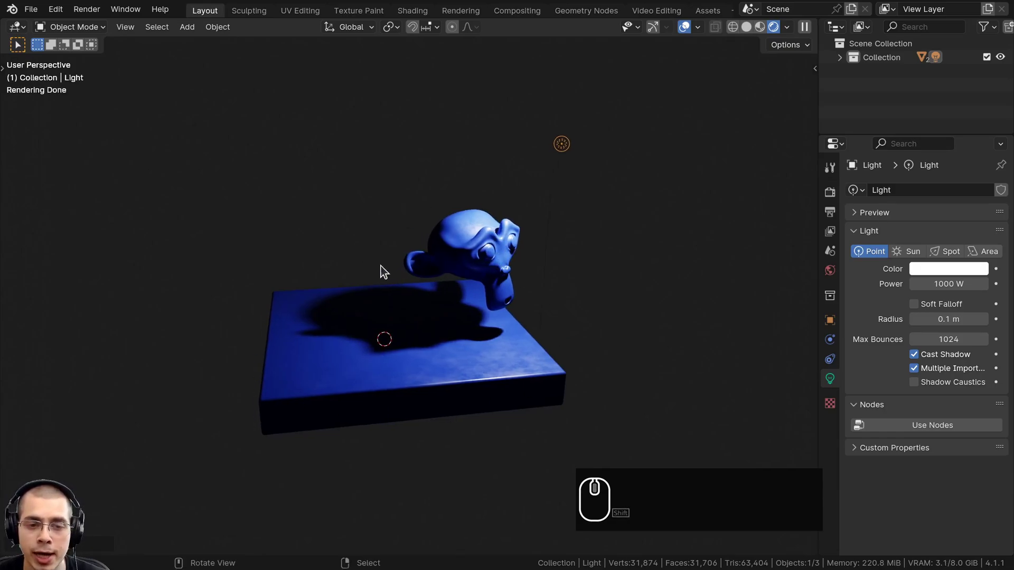
{"action": "middle_click_drag", "start_coordinate": [409, 315], "coordinate": [519, 292]}
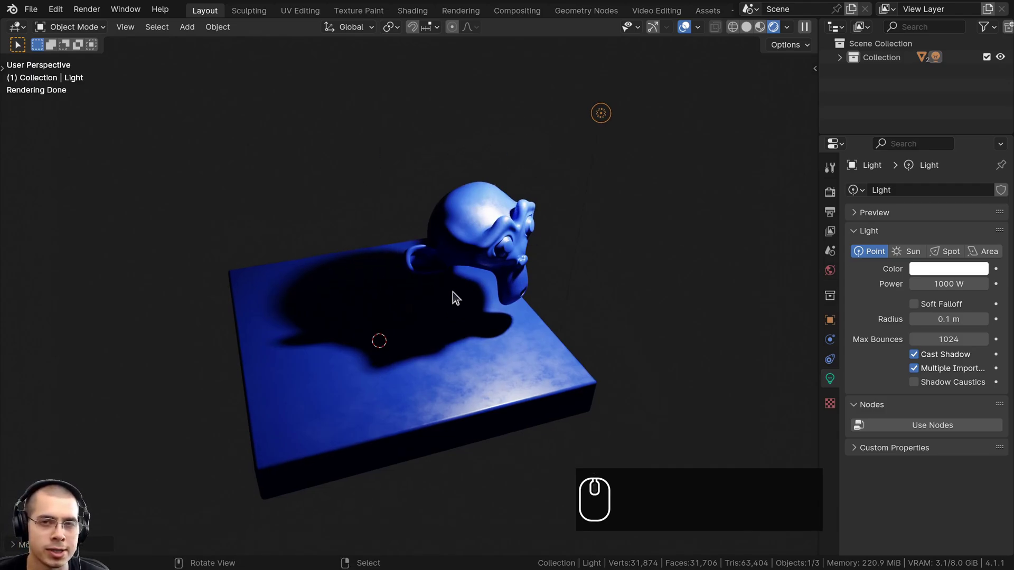
{"action": "middle_click_drag", "start_coordinate": [496, 328], "coordinate": [627, 279]}
{"action": "key", "text": "g"}
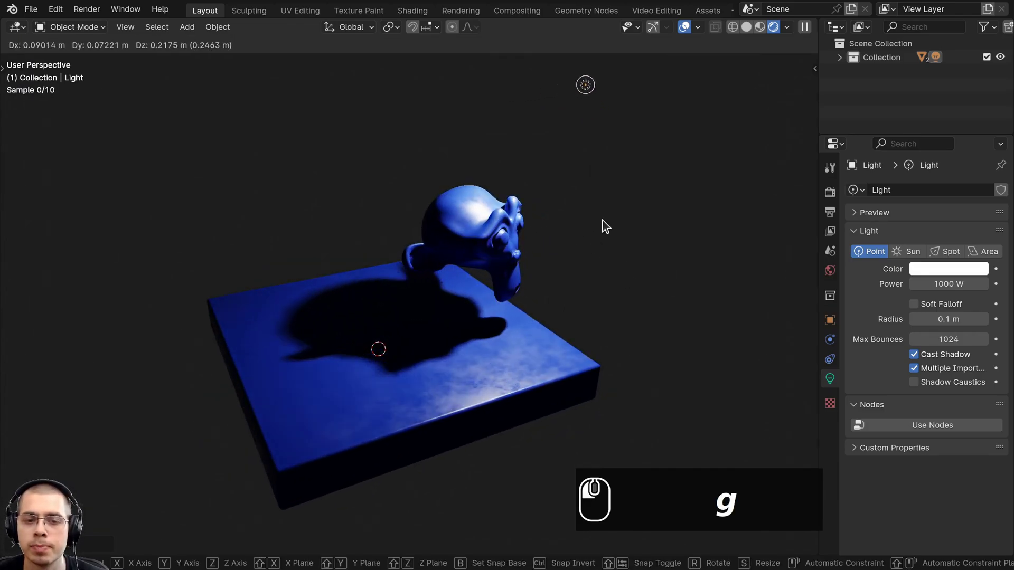
{"action": "left_click", "coordinate": [605, 227]}
{"action": "middle_click_drag", "start_coordinate": [604, 226], "coordinate": [602, 256]}
{"action": "left_click", "coordinate": [831, 192]}
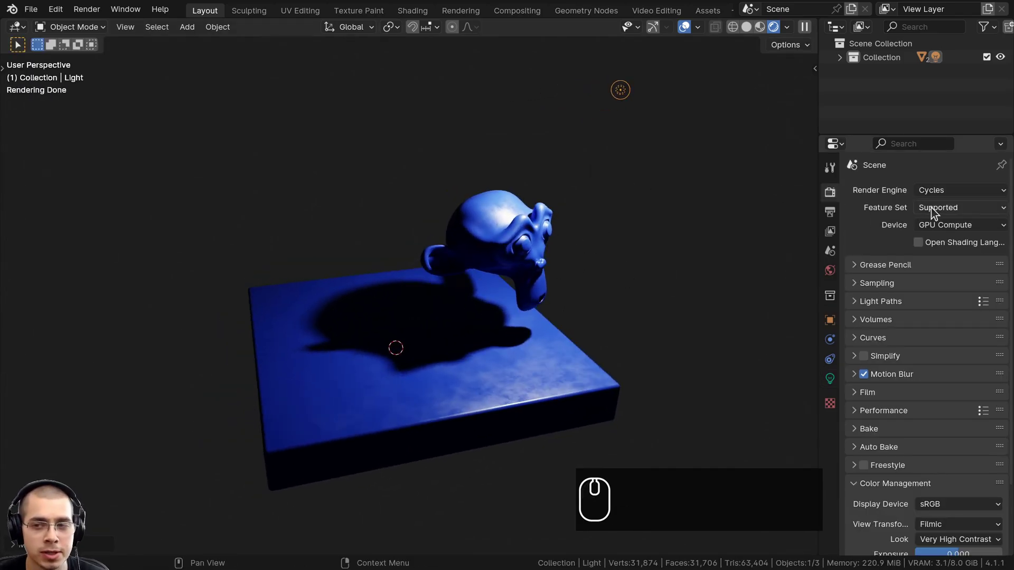
Check the render engine list, then nudge the point light up and slightly right.
{"action": "left_click", "coordinate": [946, 191]}
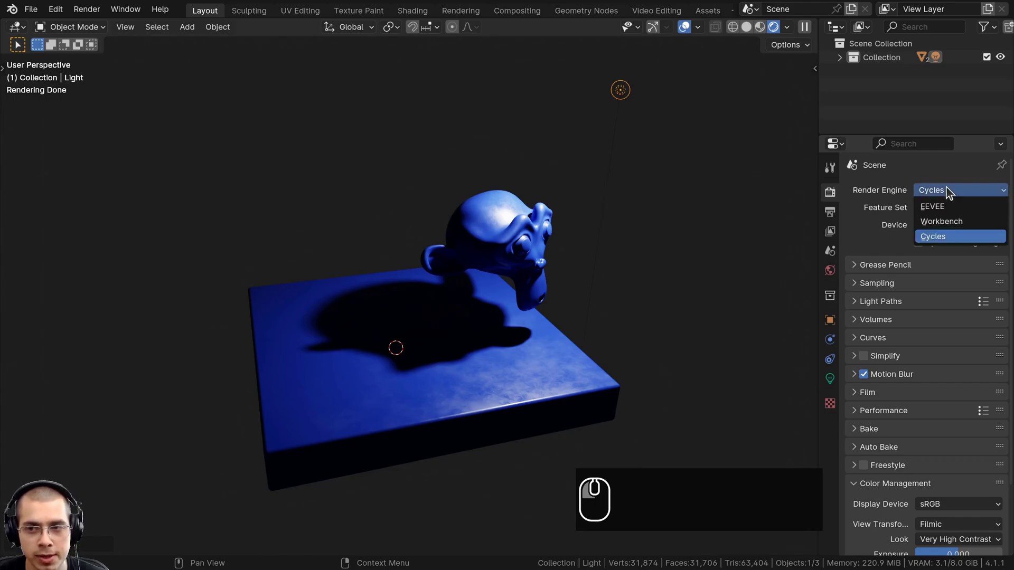
{"action": "key", "text": "g"}
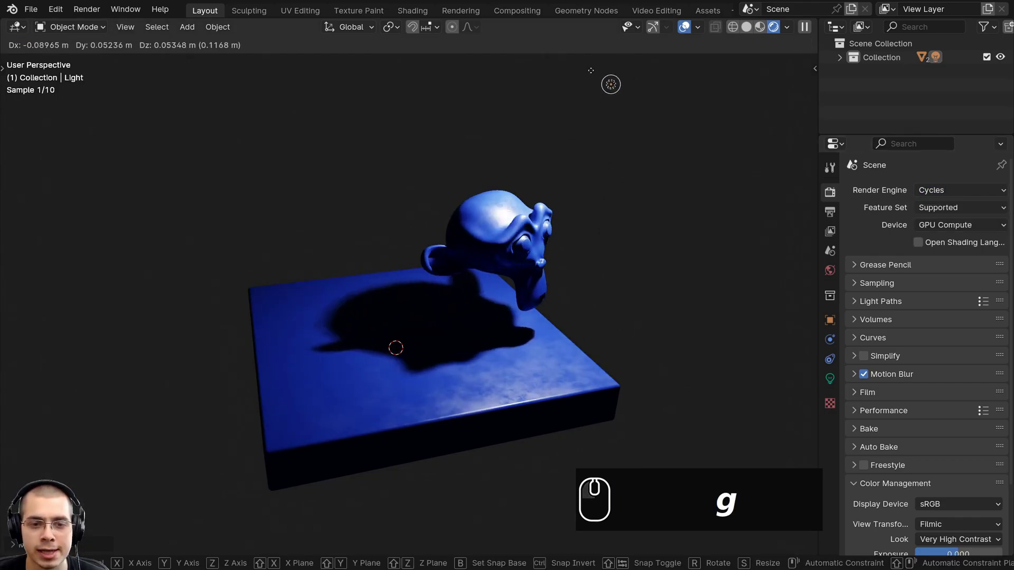
{"action": "left_click", "coordinate": [651, 83]}
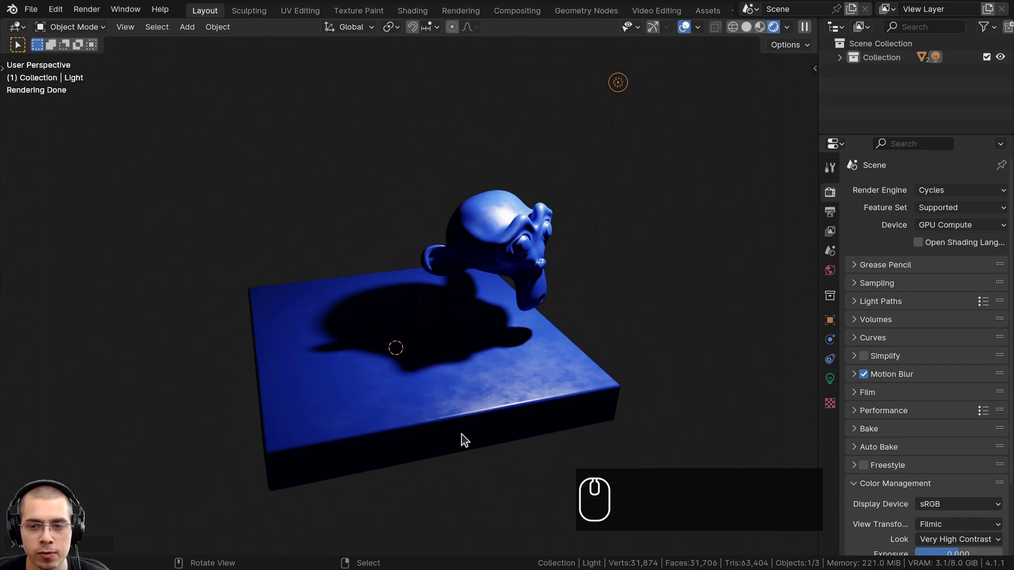
{"action": "key", "text": "g"}
{"action": "left_click", "coordinate": [616, 171]}
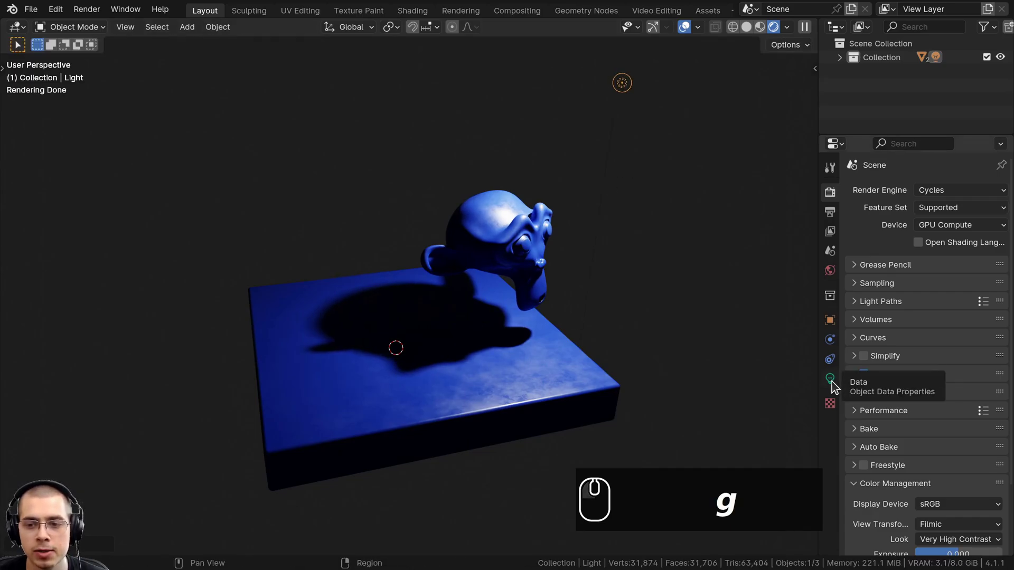
In the light's Object Data, toggle Cast Shadow off and back on, leaving it enabled.
{"action": "left_click", "coordinate": [831, 379]}
{"action": "left_click_drag", "start_coordinate": [820, 315], "coordinate": [808, 314]}
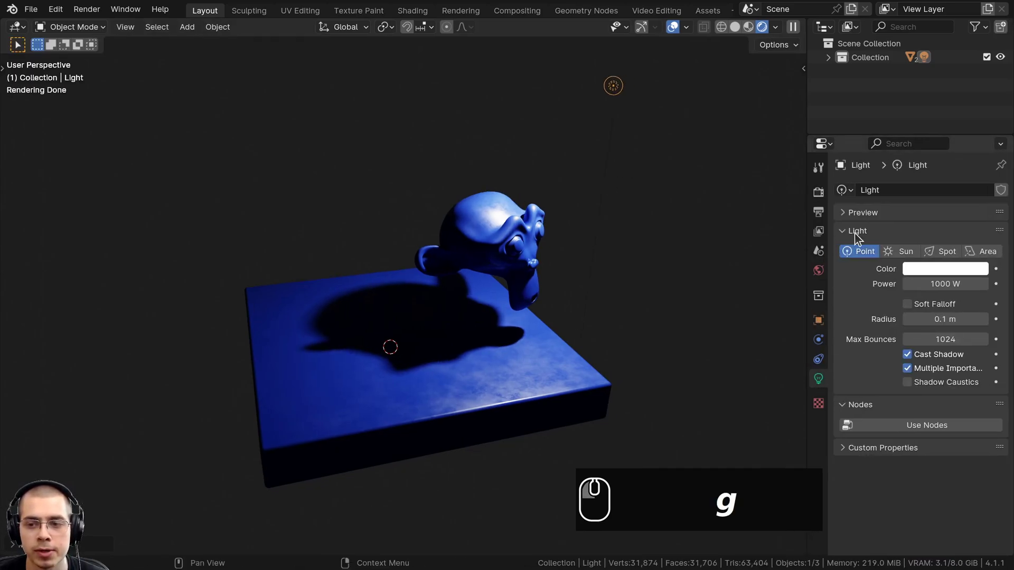
{"action": "left_click", "coordinate": [907, 356]}
{"action": "middle_click_drag", "start_coordinate": [598, 321], "coordinate": [677, 324]}
{"action": "left_click", "coordinate": [906, 356]}
{"action": "left_click", "coordinate": [910, 358]}
{"action": "left_click", "coordinate": [911, 358]}
{"action": "scroll", "coordinate": [677, 323], "scroll_direction": "up", "scroll_amount": 1}
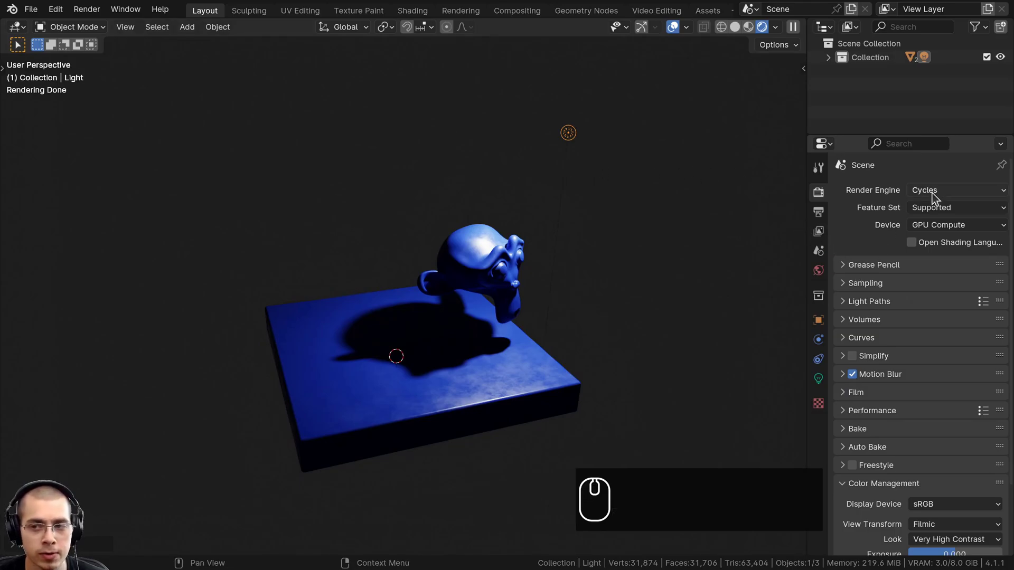
Switch the render engine to EEVEE and move the light up and to the left.
{"action": "left_click", "coordinate": [932, 193]}
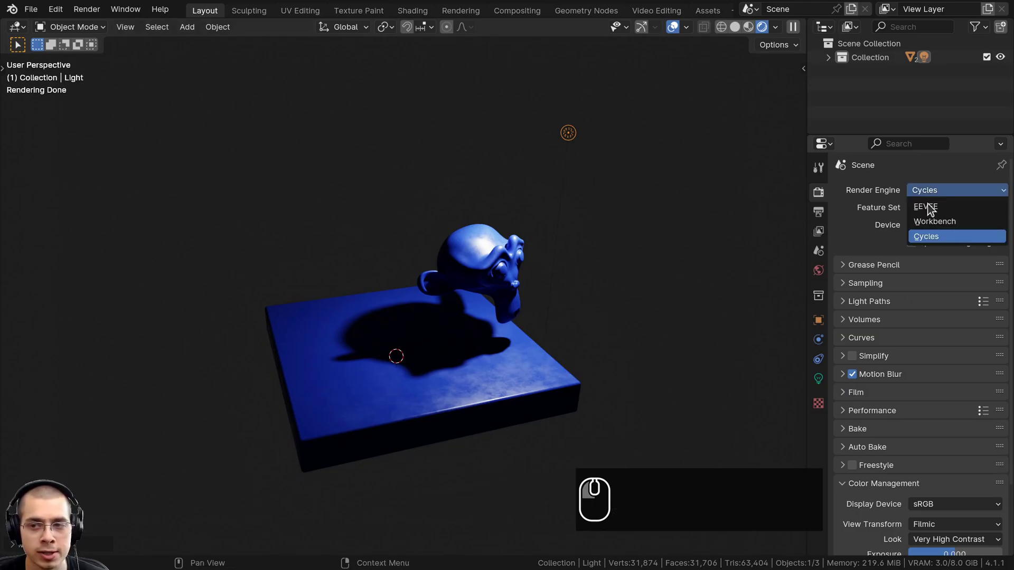
{"action": "left_click", "coordinate": [922, 212]}
{"action": "key", "text": "g"}
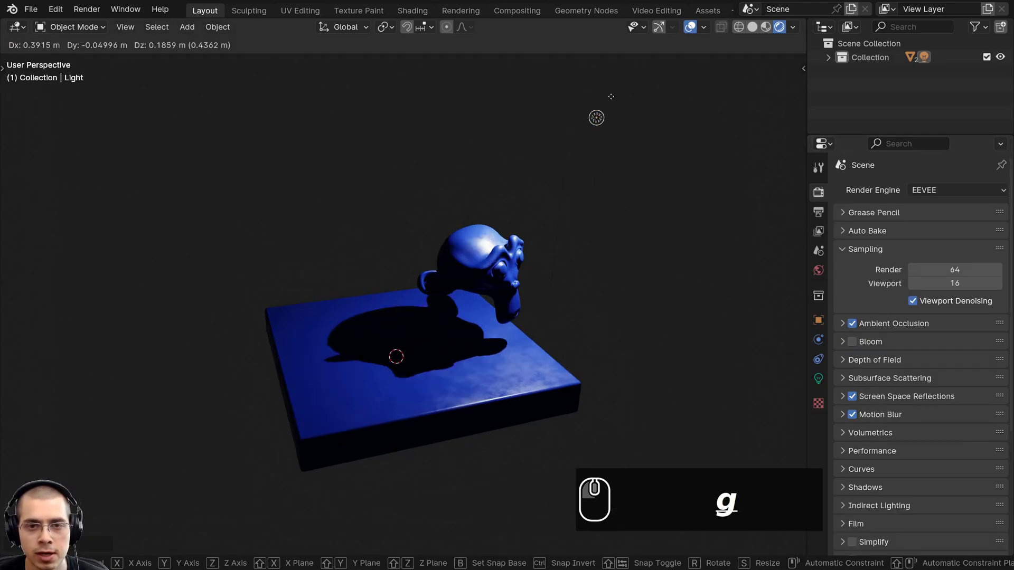
{"action": "left_click", "coordinate": [569, 120]}
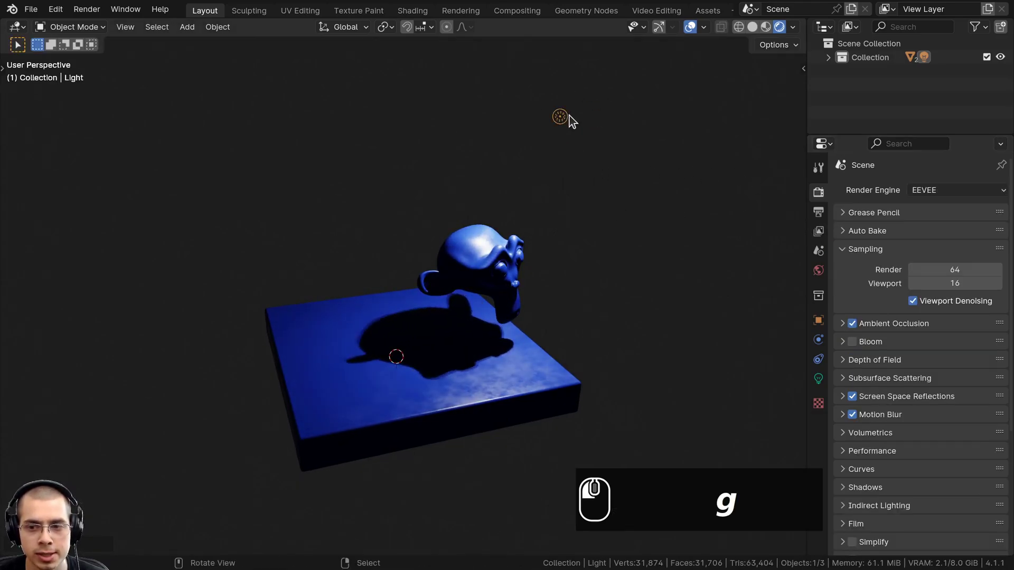
Expand the light's Shadow settings and toggle Shadow off and back on, keeping it enabled.
{"action": "left_click", "coordinate": [819, 379]}
{"action": "left_click_drag", "start_coordinate": [807, 353], "coordinate": [785, 352]}
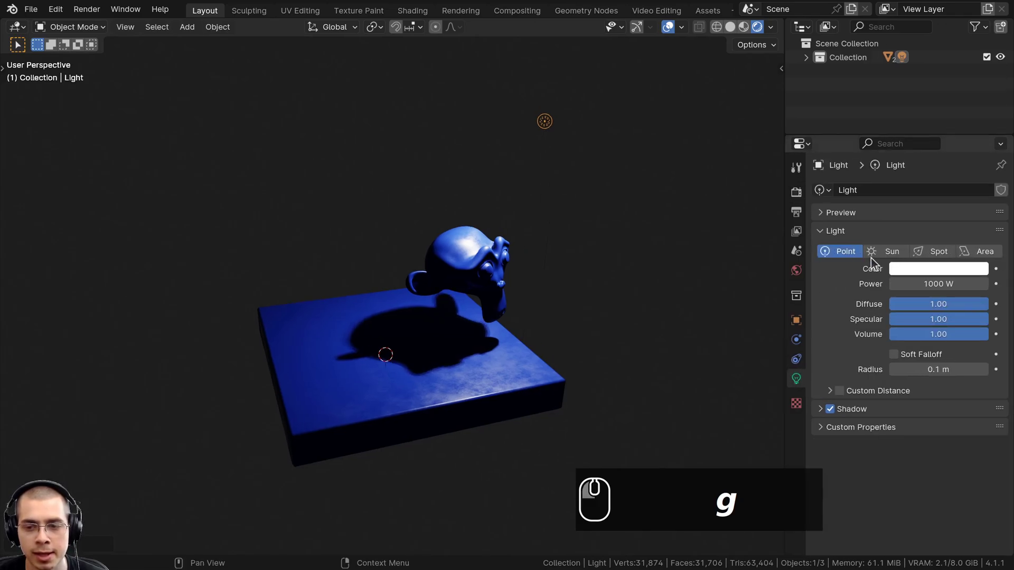
{"action": "left_click", "coordinate": [821, 409]}
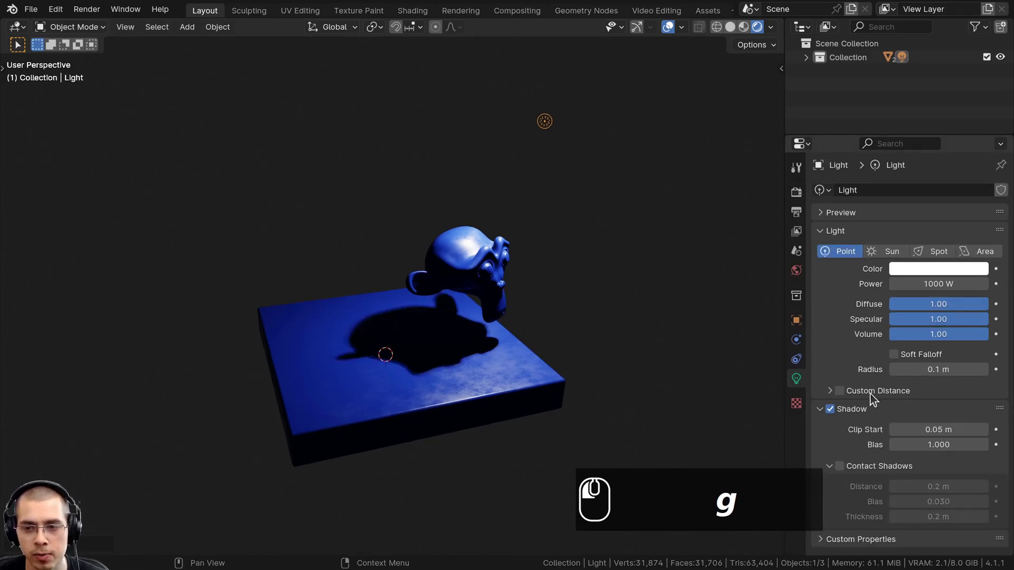
{"action": "left_click", "coordinate": [831, 410]}
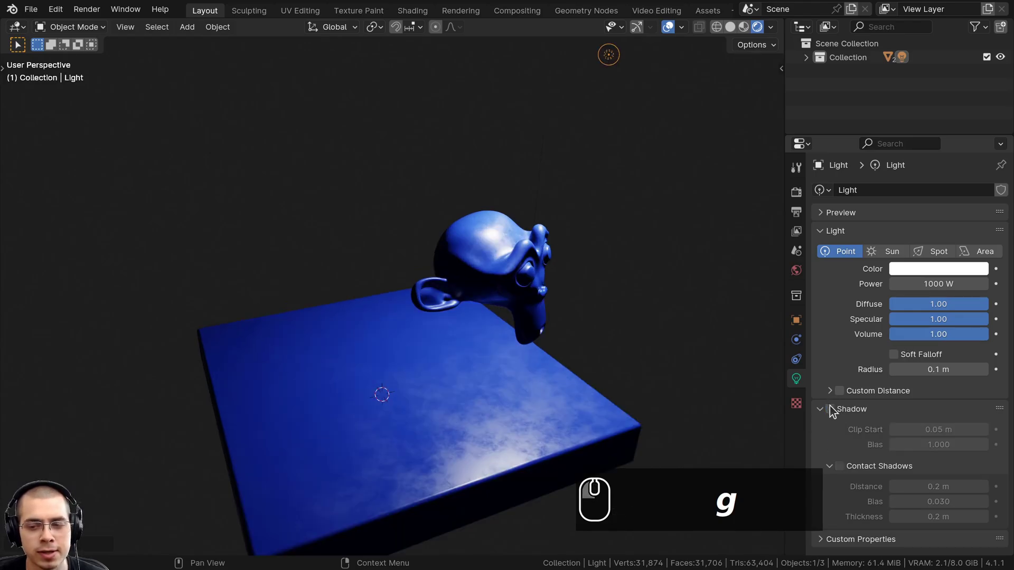
{"action": "left_click", "coordinate": [830, 409]}
{"action": "left_click", "coordinate": [830, 410]}
{"action": "left_click", "coordinate": [831, 410]}
Set the render engine back to Cycles, reorient the view, and select the Suzanne head.
{"action": "left_click", "coordinate": [797, 192]}
{"action": "left_click", "coordinate": [947, 190]}
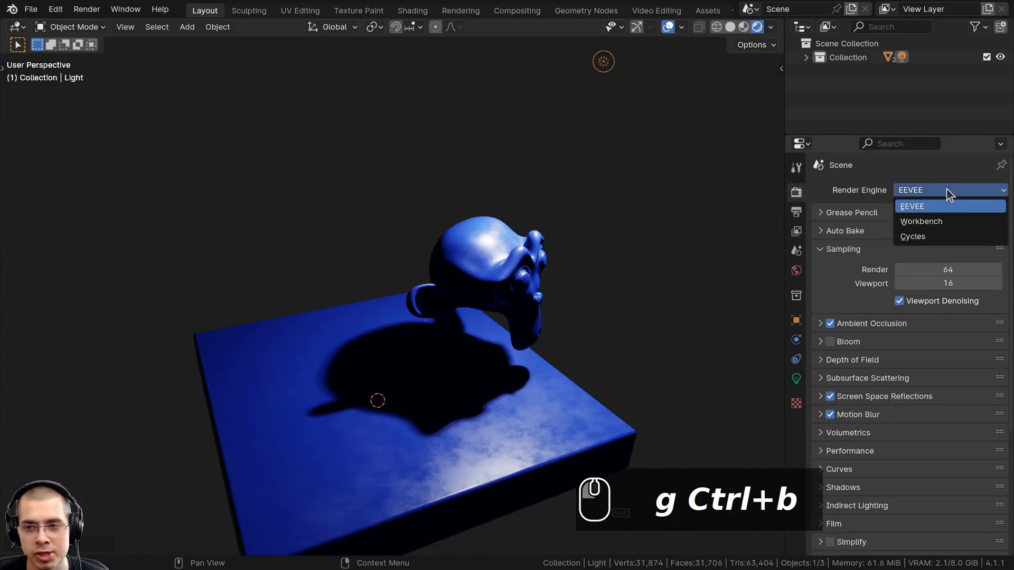
{"action": "left_click", "coordinate": [919, 238]}
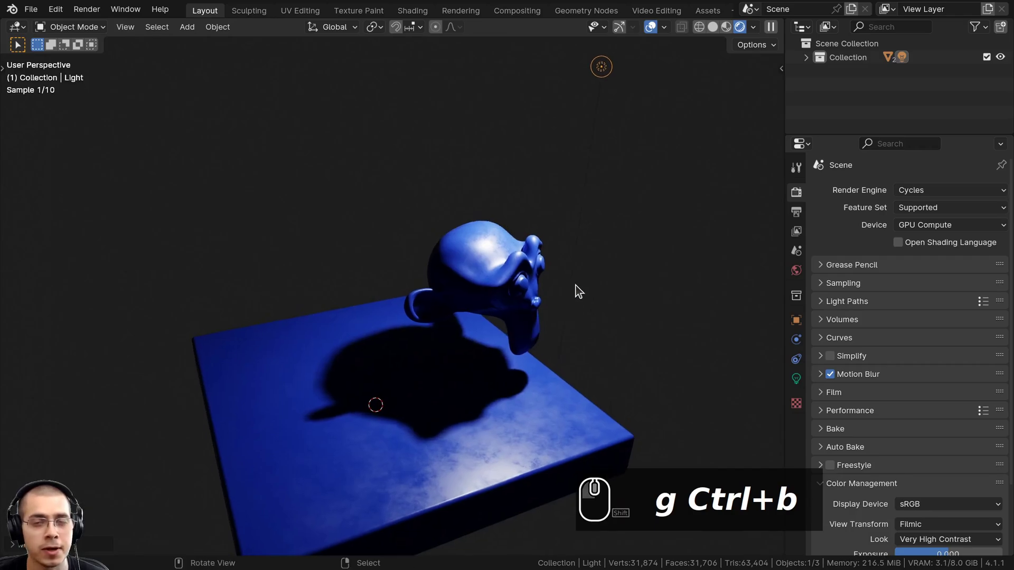
{"action": "middle_click_drag", "start_coordinate": [576, 290], "coordinate": [481, 281]}
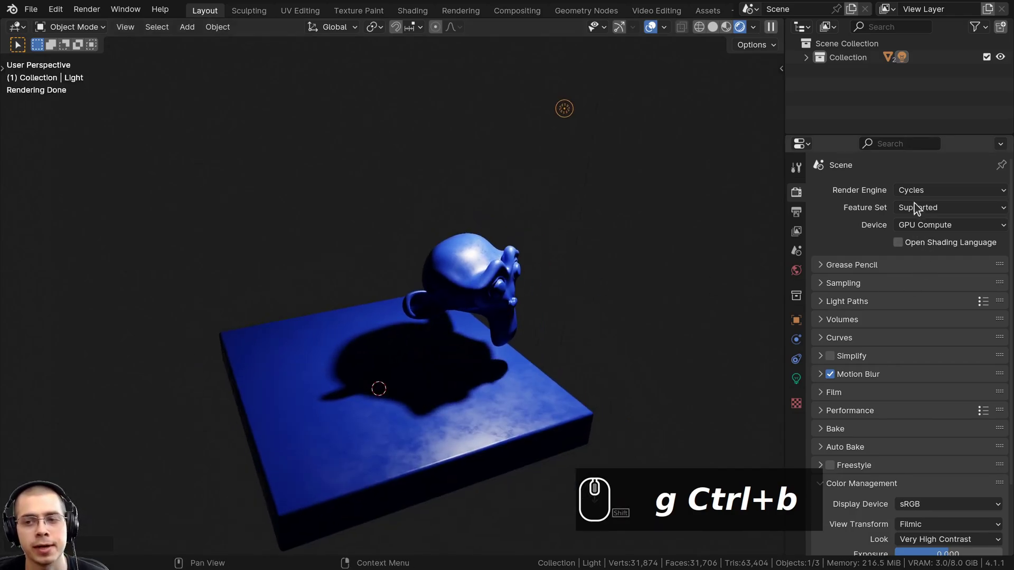
{"action": "middle_click_drag", "start_coordinate": [535, 217], "coordinate": [535, 211], "text": "shift"}
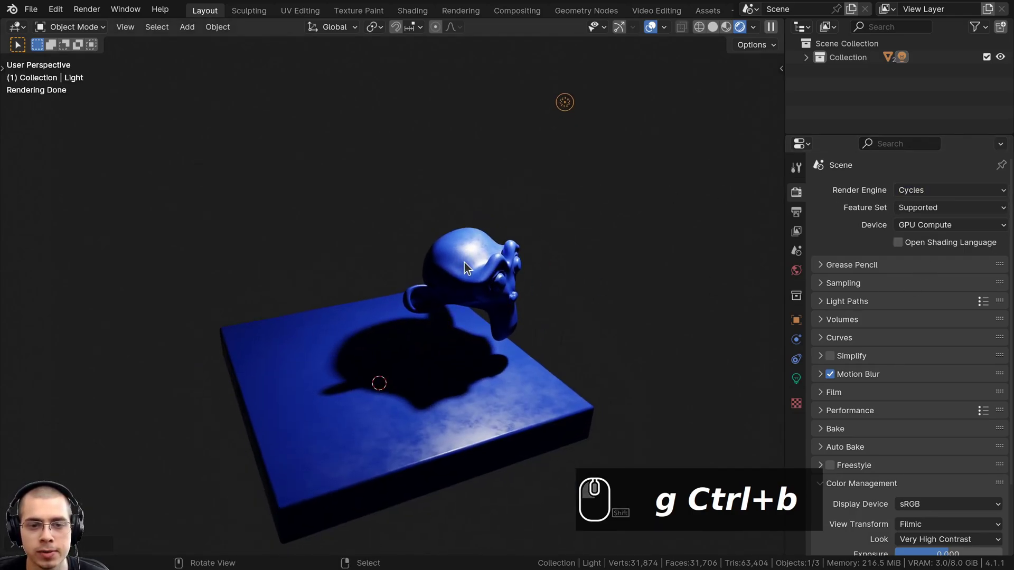
{"action": "left_click", "coordinate": [478, 251]}
Lift Suzanne higher above the slab and show her Object properties.
{"action": "key", "text": "g"}
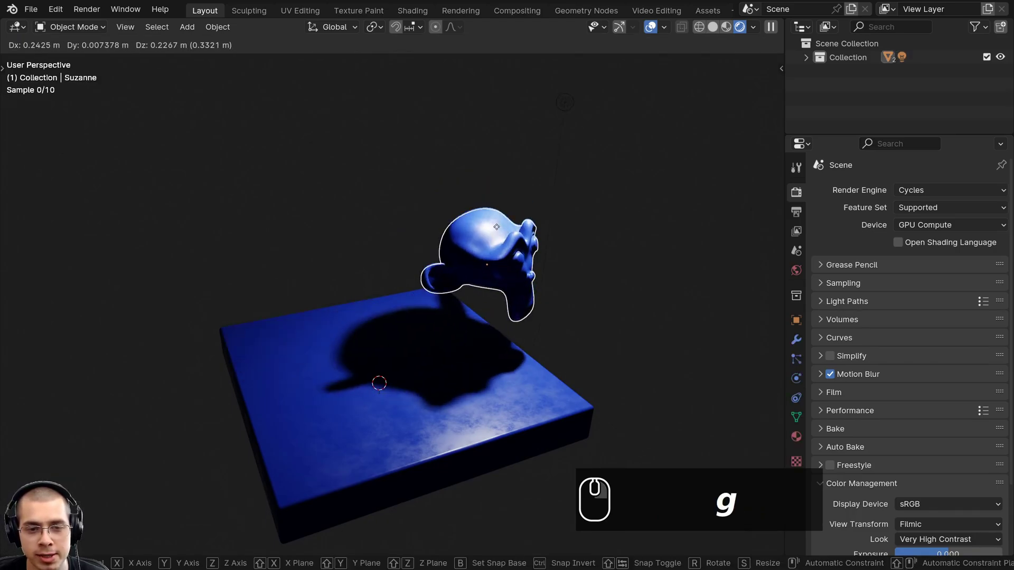
{"action": "left_click", "coordinate": [467, 276], "text": "shift"}
{"action": "scroll", "coordinate": [470, 285], "scroll_direction": "up", "scroll_amount": 3}
{"action": "left_click", "coordinate": [796, 320]}
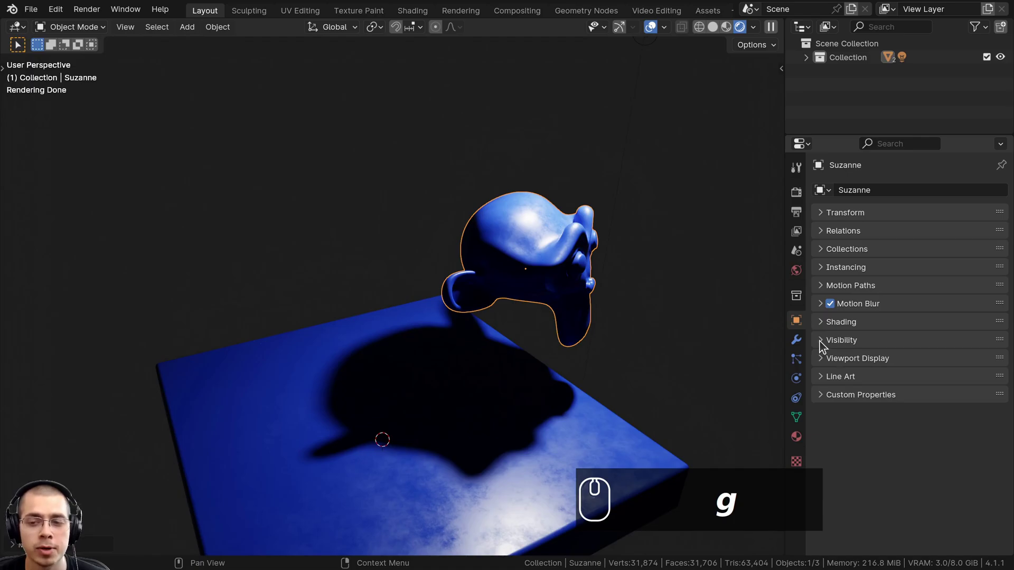
Toggle Suzanne's Shadow ray visibility off and back on, leaving it enabled.
{"action": "left_click", "coordinate": [821, 340]}
{"action": "scroll", "coordinate": [854, 277], "scroll_direction": "down", "scroll_amount": 5}
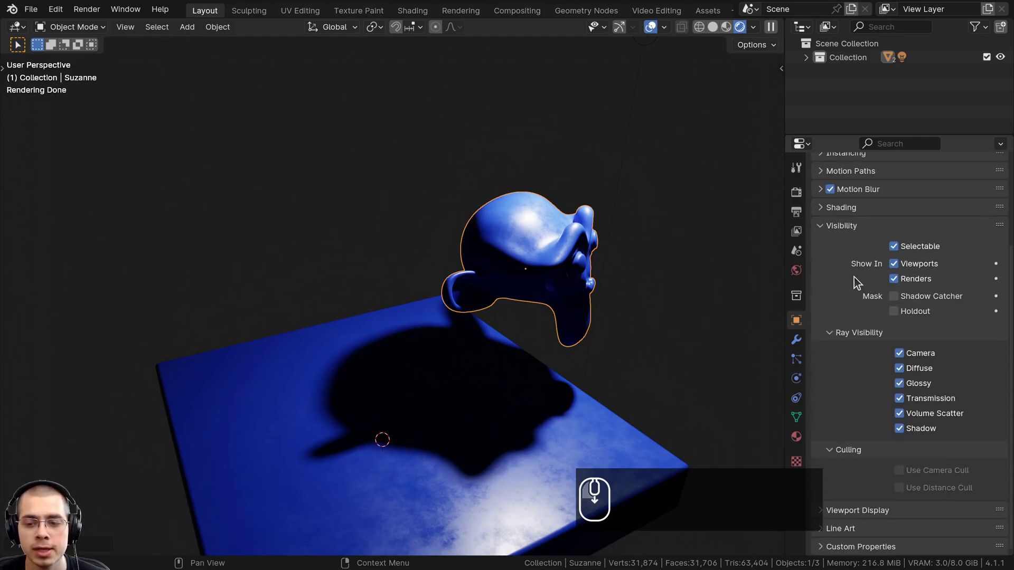
{"action": "left_click", "coordinate": [900, 429]}
{"action": "middle_click_drag", "start_coordinate": [545, 369], "coordinate": [590, 369]}
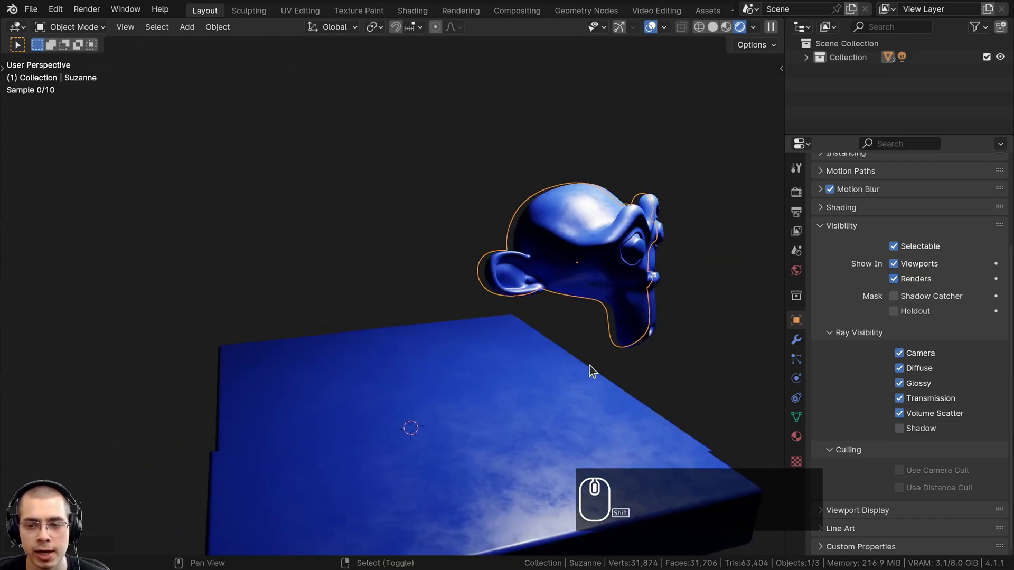
{"action": "left_click", "coordinate": [900, 428]}
{"action": "left_click", "coordinate": [900, 428]}
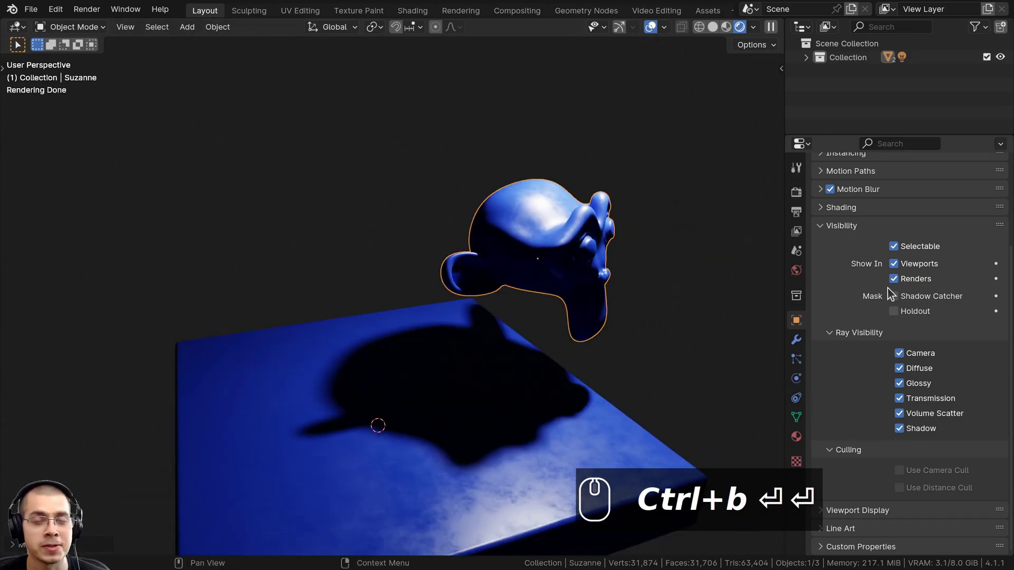
{"action": "scroll", "coordinate": [845, 262], "scroll_direction": "up", "scroll_amount": 5}
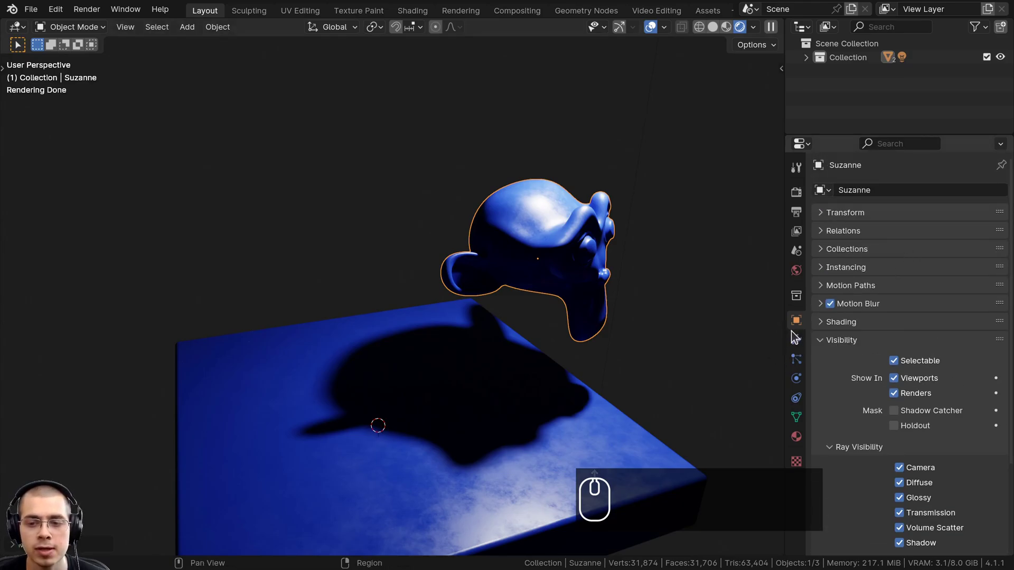
{"action": "left_click", "coordinate": [797, 196]}
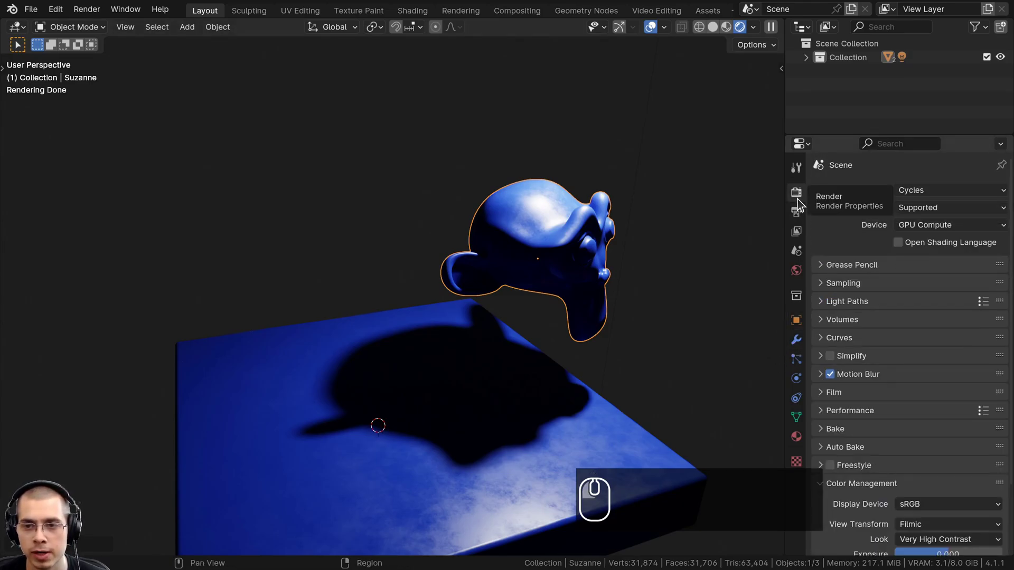
Switch the render engine to EEVEE and move Suzanne to a new spot.
{"action": "left_click", "coordinate": [932, 191]}
{"action": "left_click", "coordinate": [909, 207]}
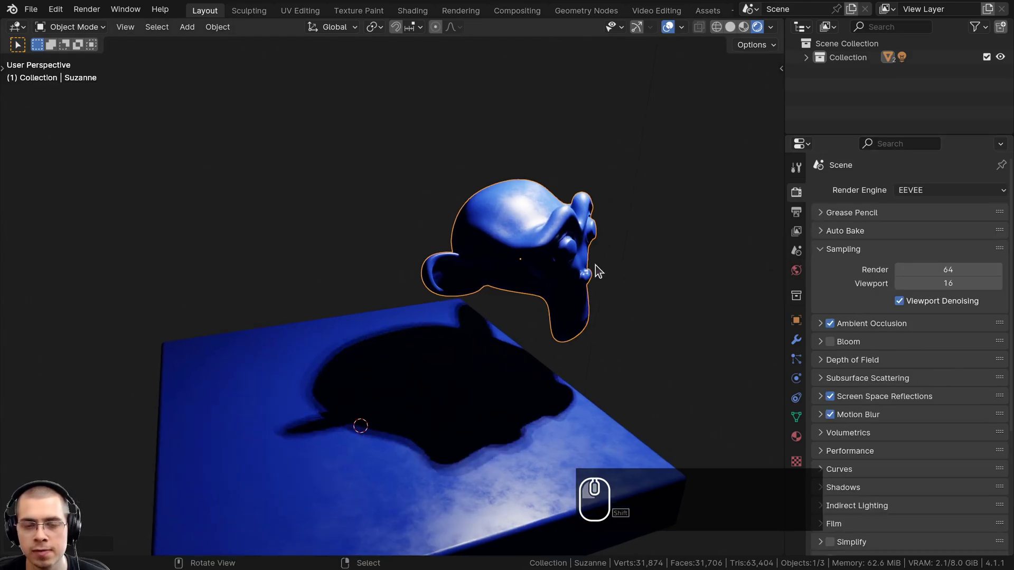
{"action": "key", "text": "g"}
{"action": "left_click", "coordinate": [564, 235]}
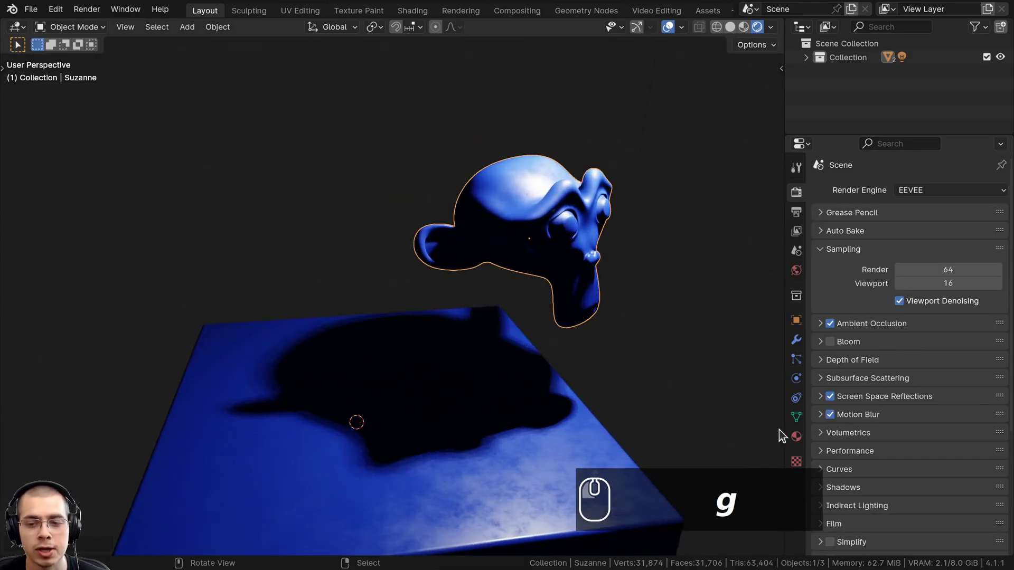
Set Shadow Mode to None in Suzanne's material Settings.
{"action": "left_click", "coordinate": [797, 437]}
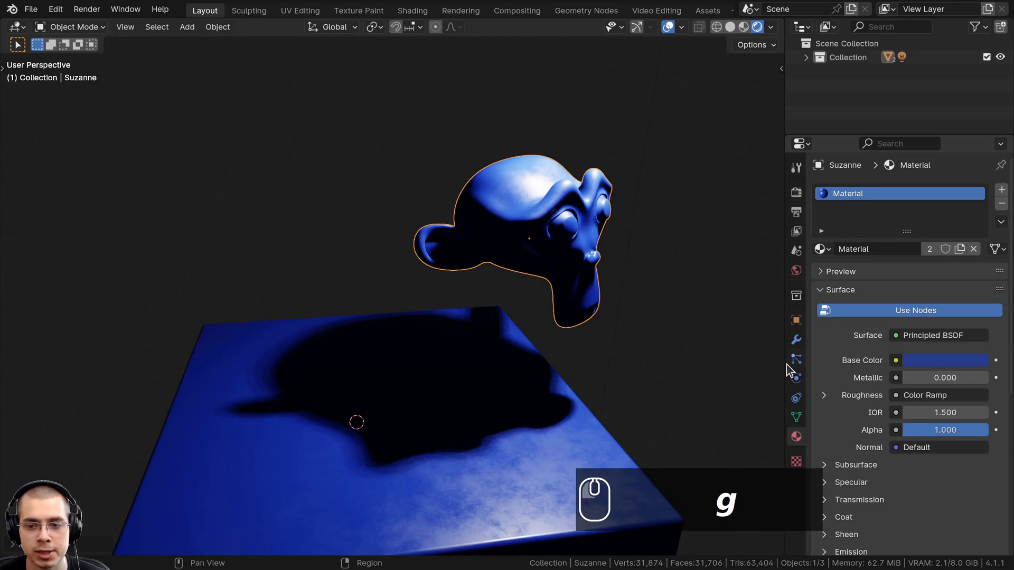
{"action": "left_click_drag", "start_coordinate": [786, 446], "coordinate": [740, 448]}
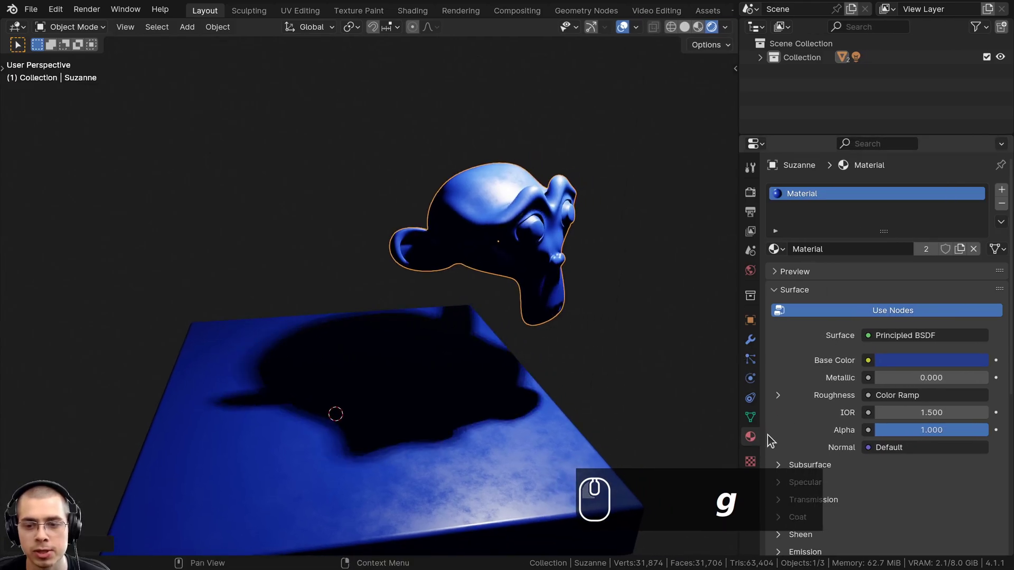
{"action": "scroll", "coordinate": [841, 309], "scroll_direction": "down", "scroll_amount": 5}
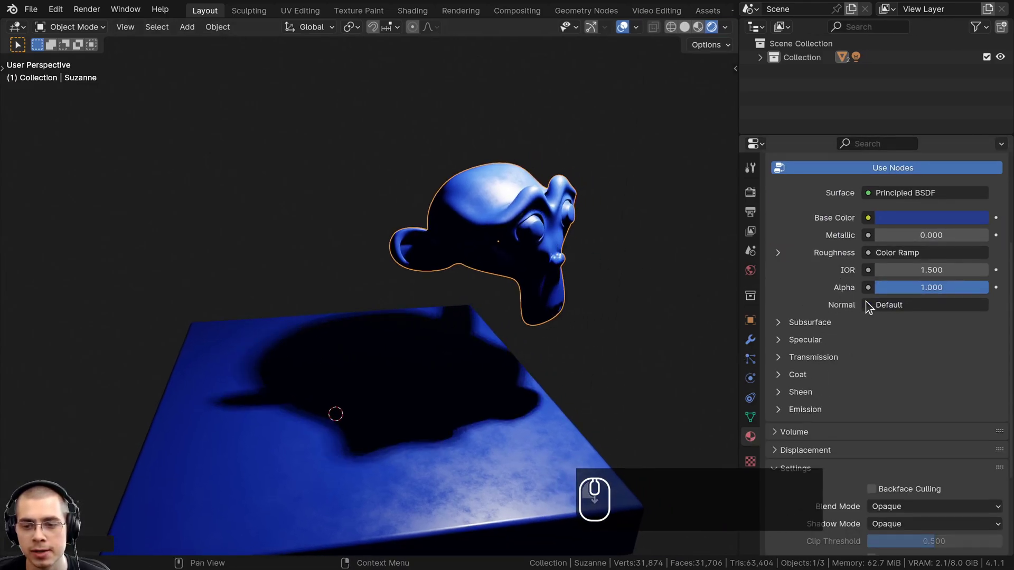
{"action": "scroll", "coordinate": [866, 301], "scroll_direction": "down", "scroll_amount": 3}
{"action": "scroll", "coordinate": [886, 293], "scroll_direction": "up", "scroll_amount": 7}
{"action": "key", "text": "g"}
{"action": "left_click", "coordinate": [536, 202]}
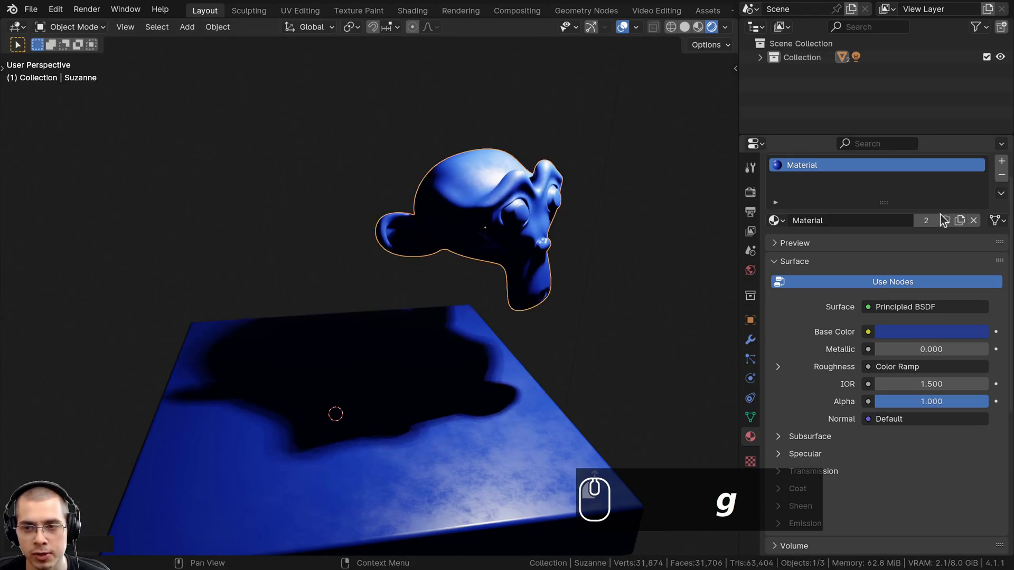
{"action": "scroll", "coordinate": [814, 219], "scroll_direction": "down", "scroll_amount": 6}
{"action": "scroll", "coordinate": [814, 220], "scroll_direction": "down", "scroll_amount": 3}
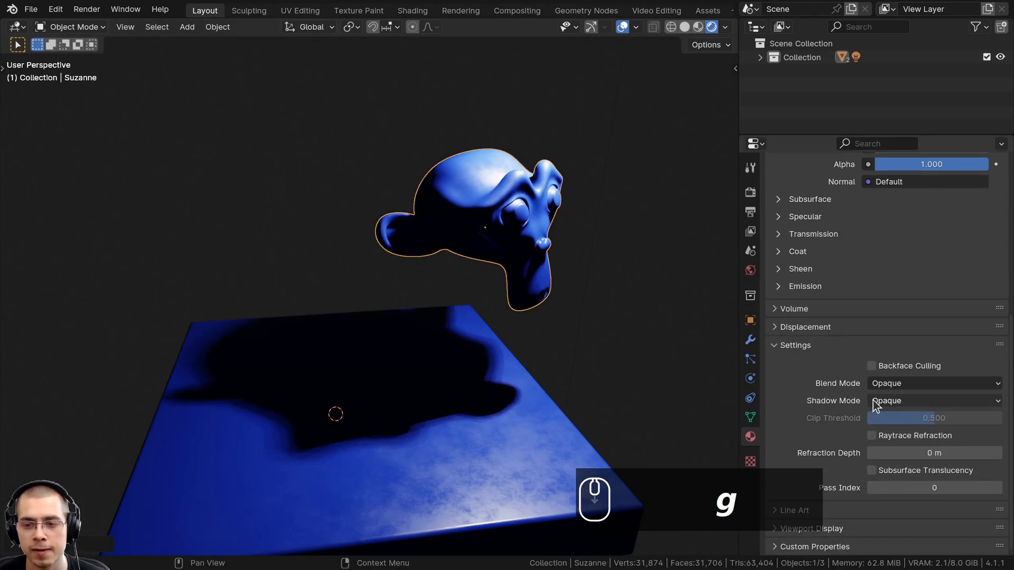
{"action": "left_click", "coordinate": [898, 405]}
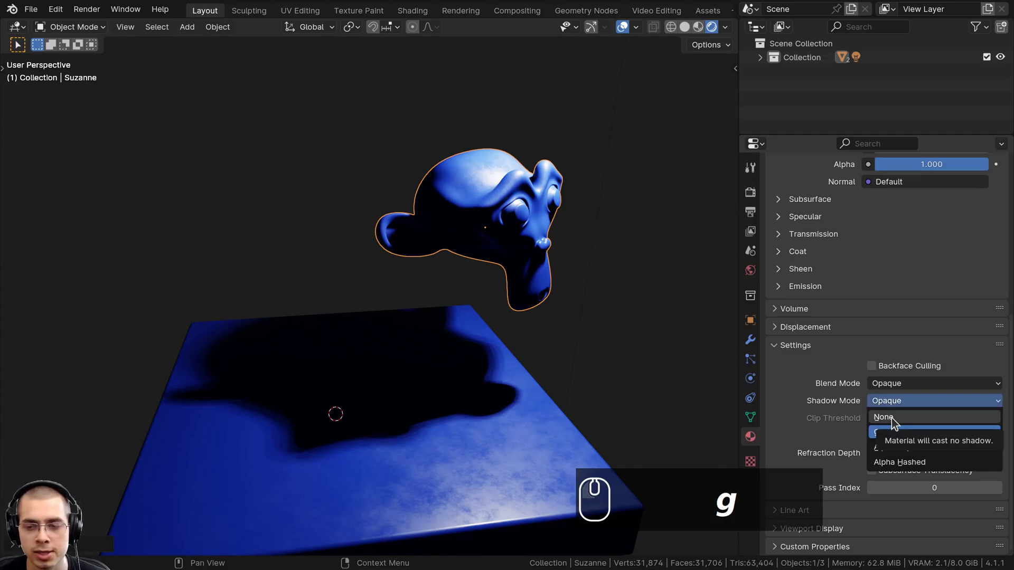
{"action": "left_click", "coordinate": [892, 417]}
Check the now shadowless slab, then bring up the render engine choices again.
{"action": "middle_click_drag", "start_coordinate": [581, 328], "coordinate": [539, 335]}
{"action": "key", "text": "g"}
{"action": "right_click", "coordinate": [464, 350]}
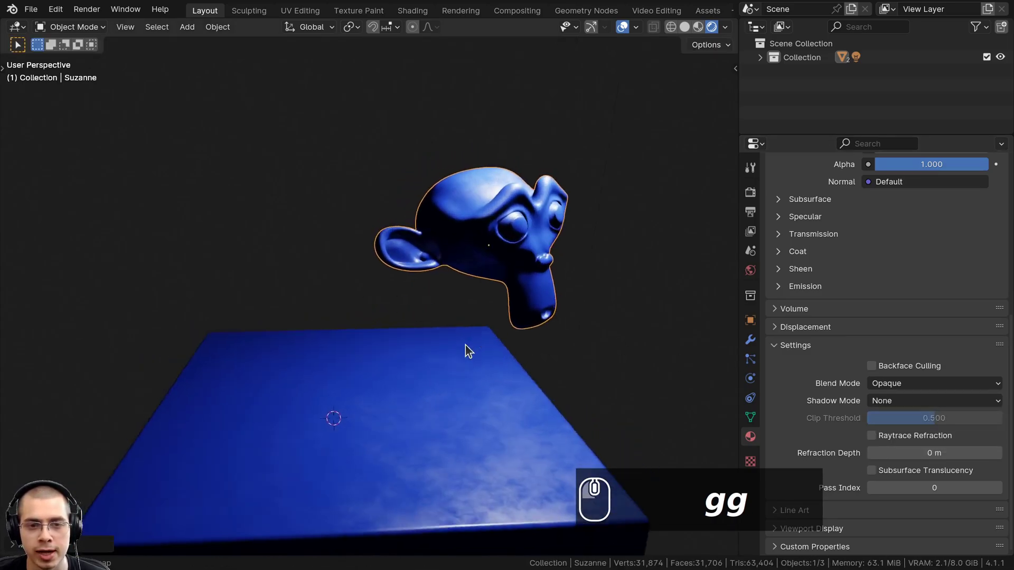
{"action": "left_click", "coordinate": [750, 191]}
{"action": "left_click", "coordinate": [911, 182]}
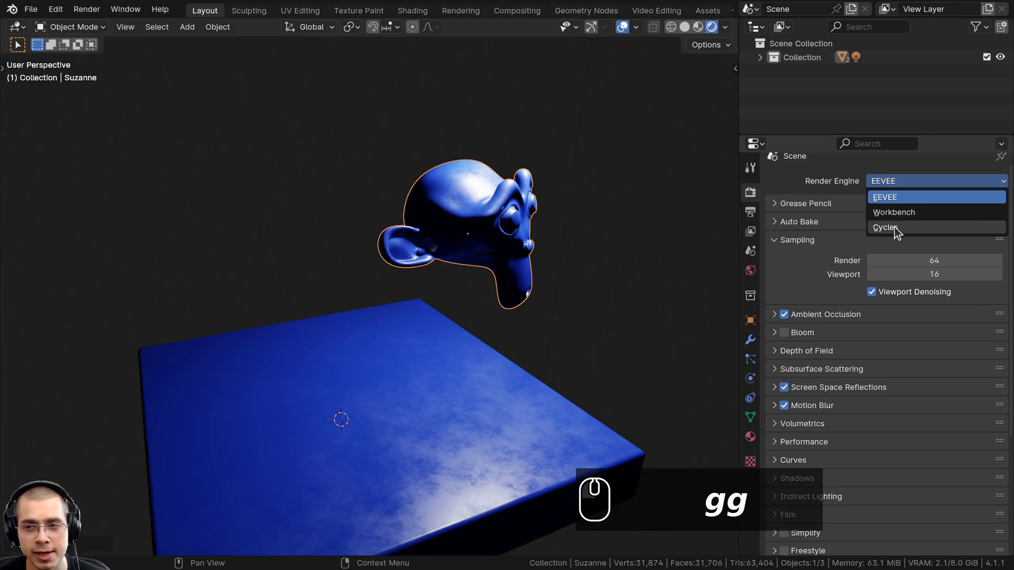
Switch back to Cycles and expand Suzanne's material Settings panel.
{"action": "left_click", "coordinate": [887, 228]}
{"action": "left_click", "coordinate": [750, 441]}
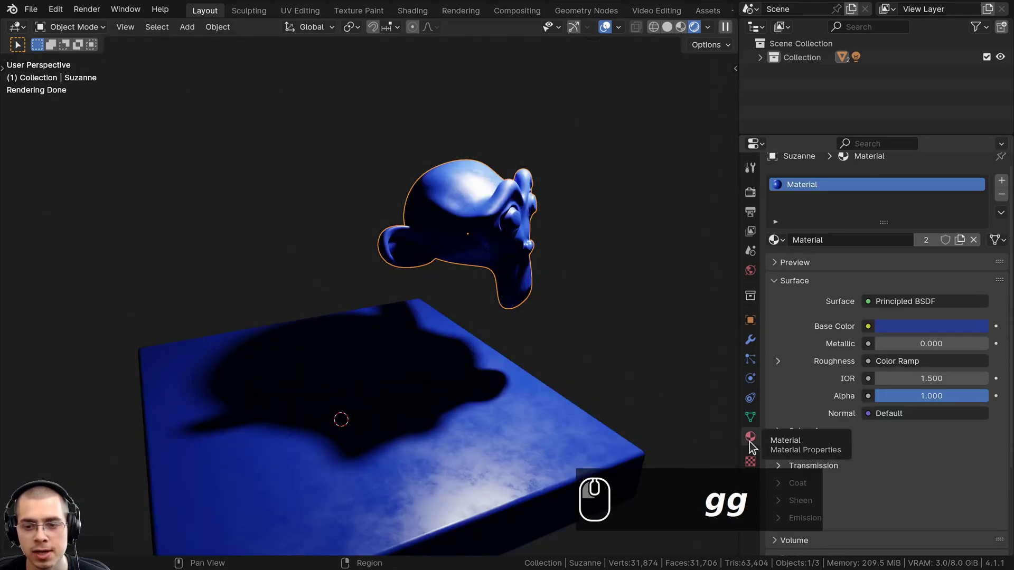
{"action": "scroll", "coordinate": [856, 281], "scroll_direction": "down", "scroll_amount": 5}
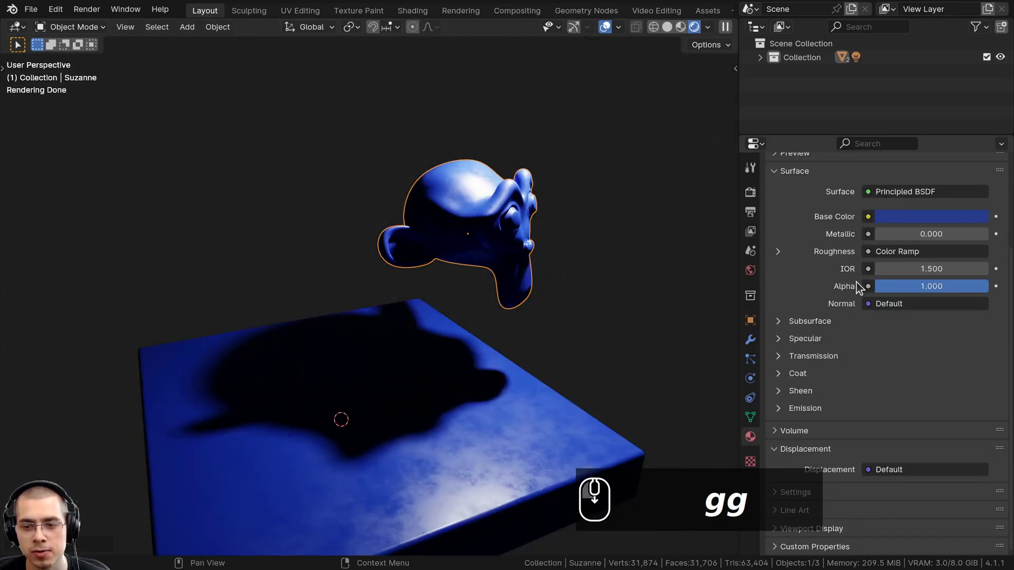
{"action": "left_click", "coordinate": [778, 500]}
{"action": "scroll", "coordinate": [802, 441], "scroll_direction": "down", "scroll_amount": 5}
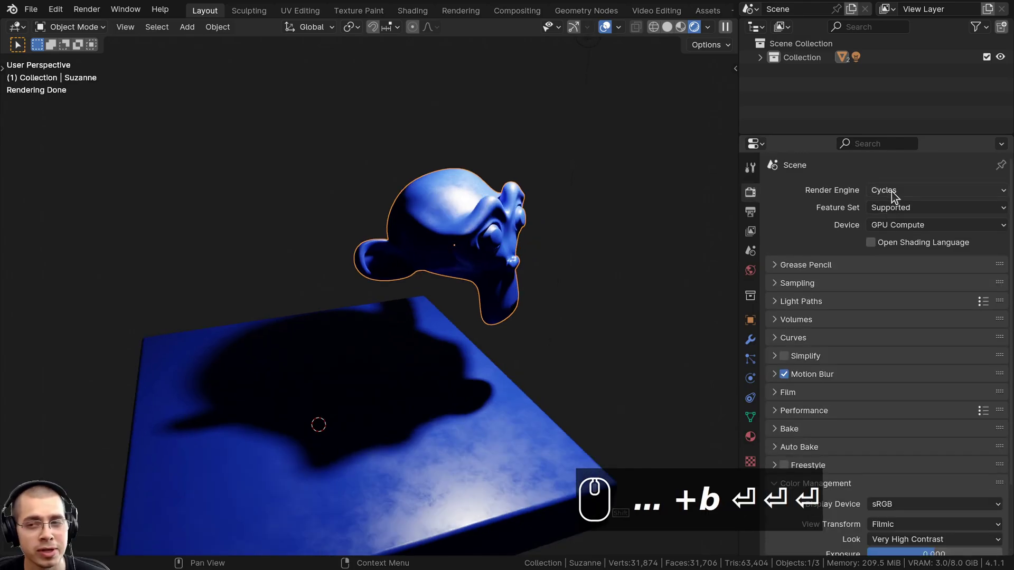
Recheck the render engine list and move Suzanne slightly higher and to the right.
{"action": "left_click", "coordinate": [892, 192]}
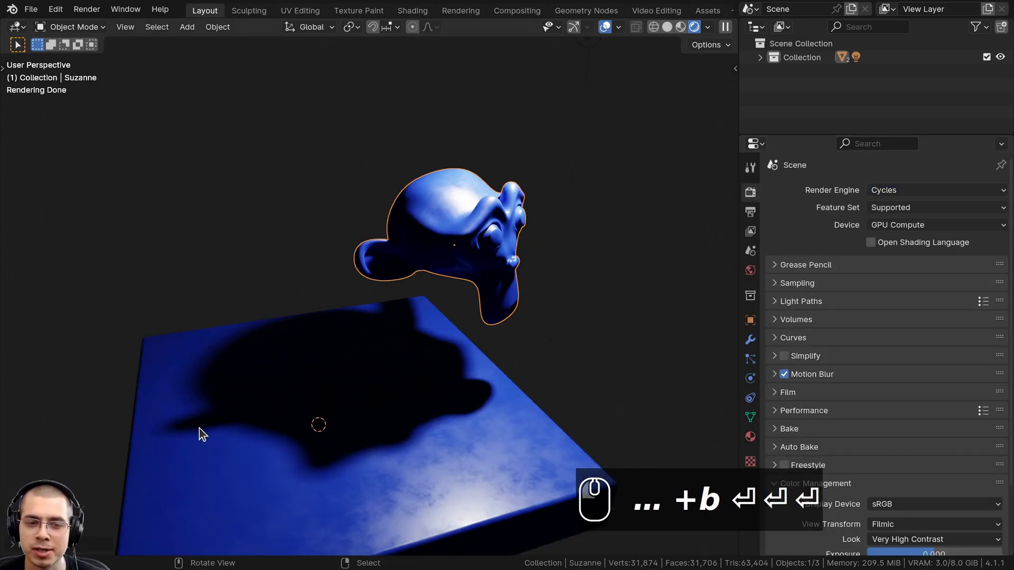
{"action": "middle_click_drag", "start_coordinate": [351, 347], "coordinate": [346, 348], "text": "shift"}
{"action": "middle_click_drag", "start_coordinate": [473, 367], "coordinate": [491, 369]}
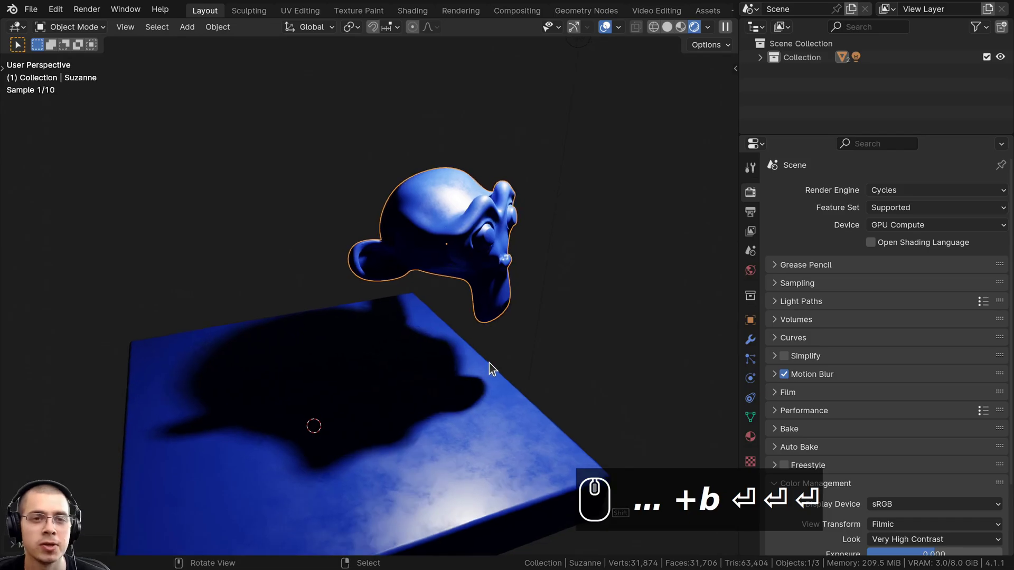
{"action": "left_click", "coordinate": [889, 191]}
{"action": "key", "text": "g"}
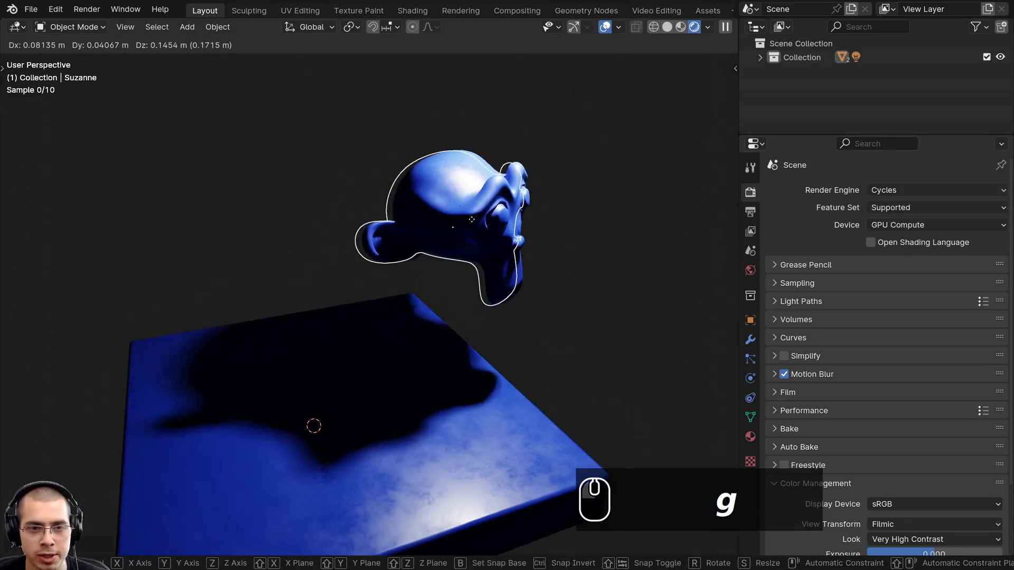
{"action": "left_click", "coordinate": [413, 55]}
Switch to the Shading workspace and frame Suzanne in the 3D view.
{"action": "left_click", "coordinate": [412, 11]}
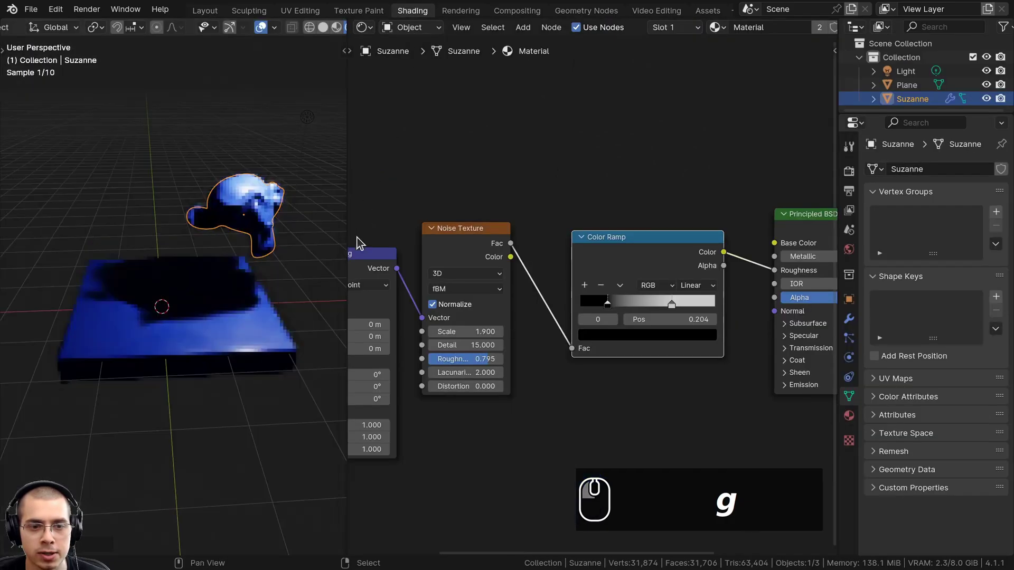
{"action": "mouse_move", "coordinate": [287, 293]}
{"action": "middle_mouse_down", "text": "shift"}
{"action": "mouse_move", "coordinate": [296, 310]}
{"action": "mouse_move", "coordinate": [259, 313]}
{"action": "middle_mouse_up", "text": "shift"}
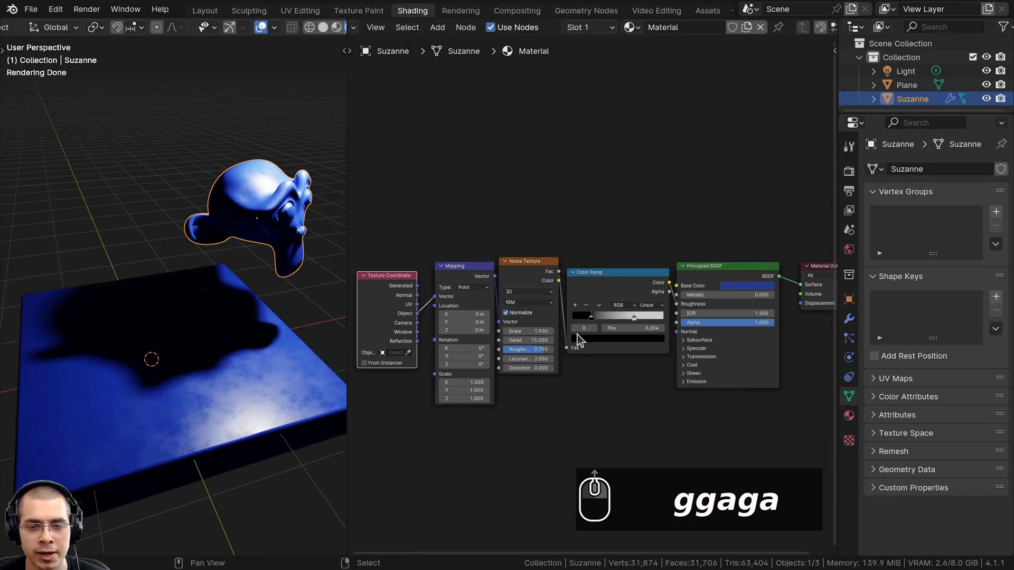
{"action": "middle_click_drag", "start_coordinate": [186, 317], "coordinate": [219, 283]}
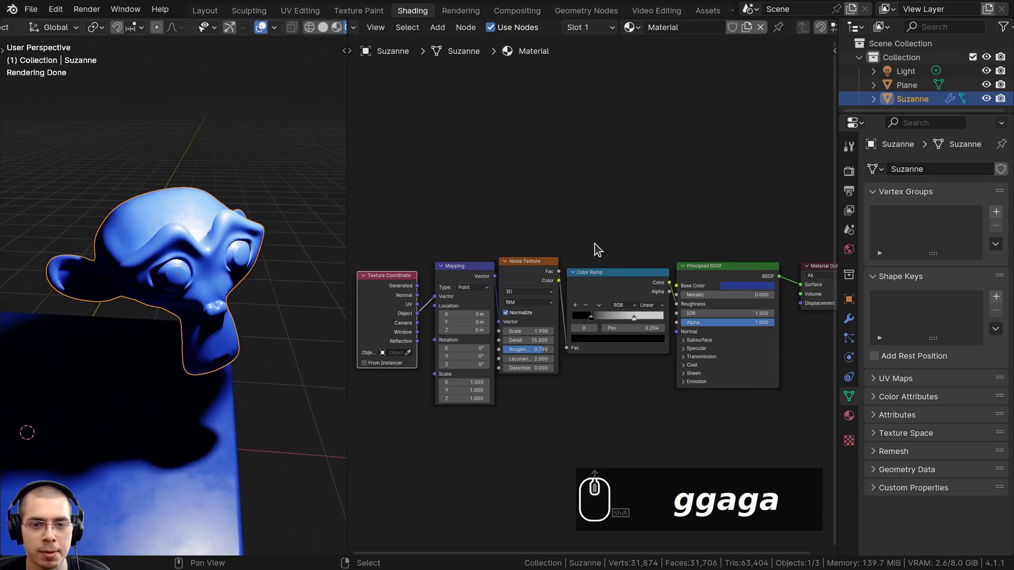
{"action": "scroll", "coordinate": [578, 204], "scroll_direction": "down", "scroll_amount": 5, "text": "shift"}
Add a Mix Shader node between the Principled BSDF and the Material Output.
{"action": "key", "text": "shift+a"}
{"action": "left_click", "coordinate": [573, 180]}
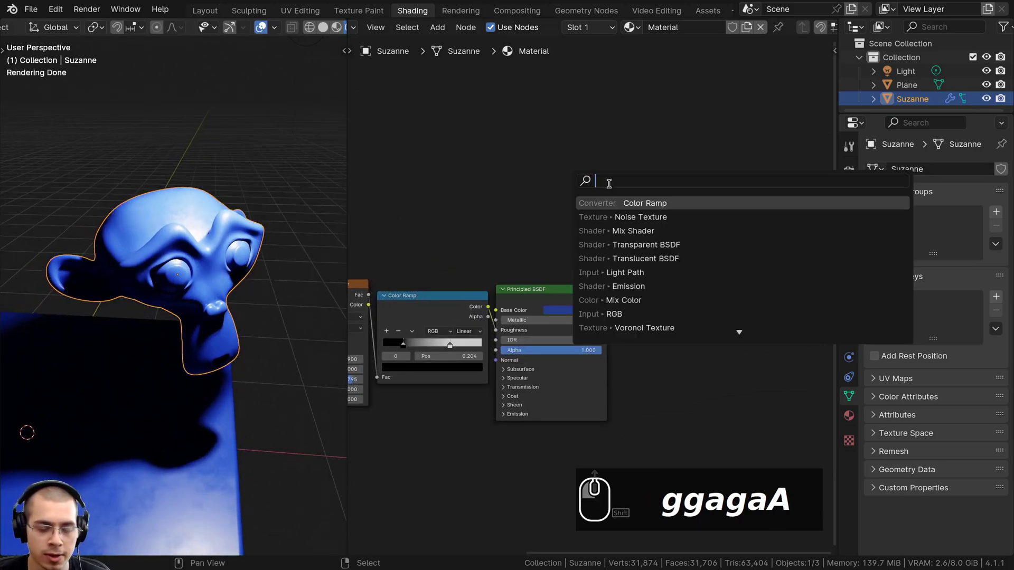
{"action": "type", "text": "mix"}
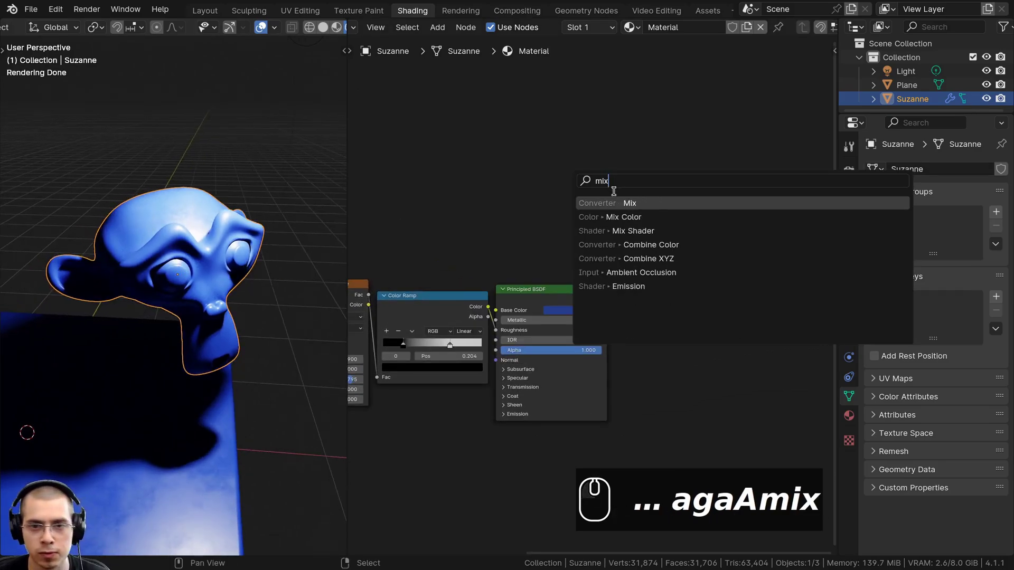
{"action": "left_click", "coordinate": [633, 230]}
{"action": "left_click", "coordinate": [653, 293]}
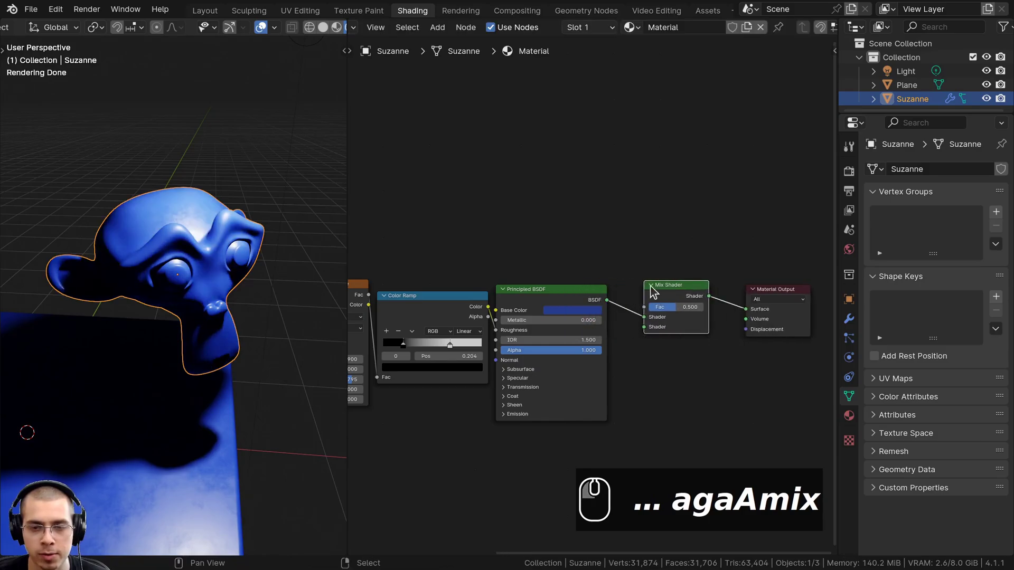
Add a Transparent BSDF above the Principled BSDF and link it to the Mix Shader's second Shader input.
{"action": "key", "text": "shift+a"}
{"action": "left_click", "coordinate": [537, 199]}
{"action": "type", "text": "tran"}
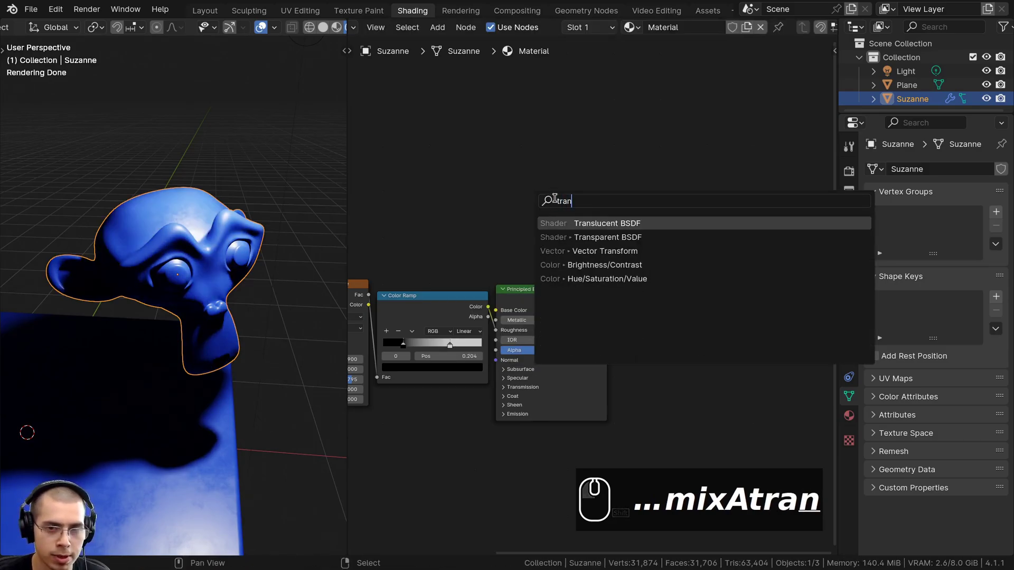
{"action": "left_click", "coordinate": [573, 241]}
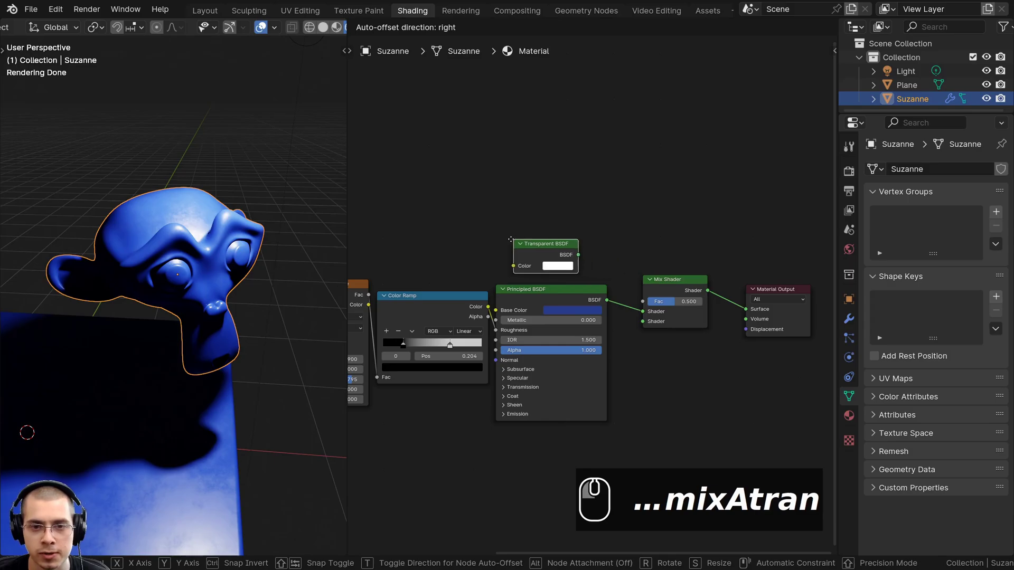
{"action": "left_click", "coordinate": [540, 235]}
{"action": "scroll", "coordinate": [539, 210], "scroll_direction": "up", "scroll_amount": 1}
{"action": "left_click_drag", "start_coordinate": [583, 222], "coordinate": [662, 307]}
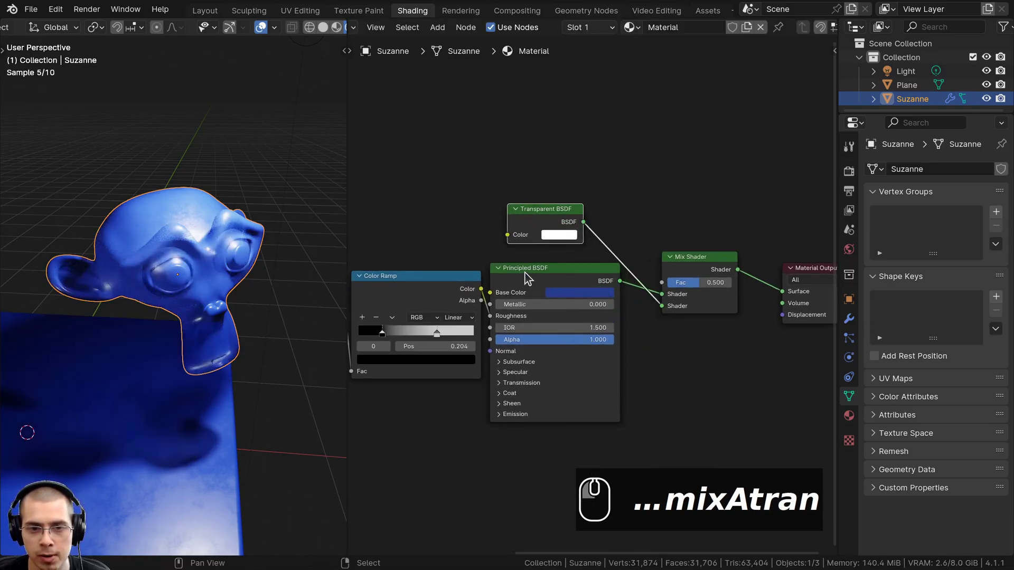
{"action": "left_click_drag", "start_coordinate": [535, 236], "coordinate": [539, 246]}
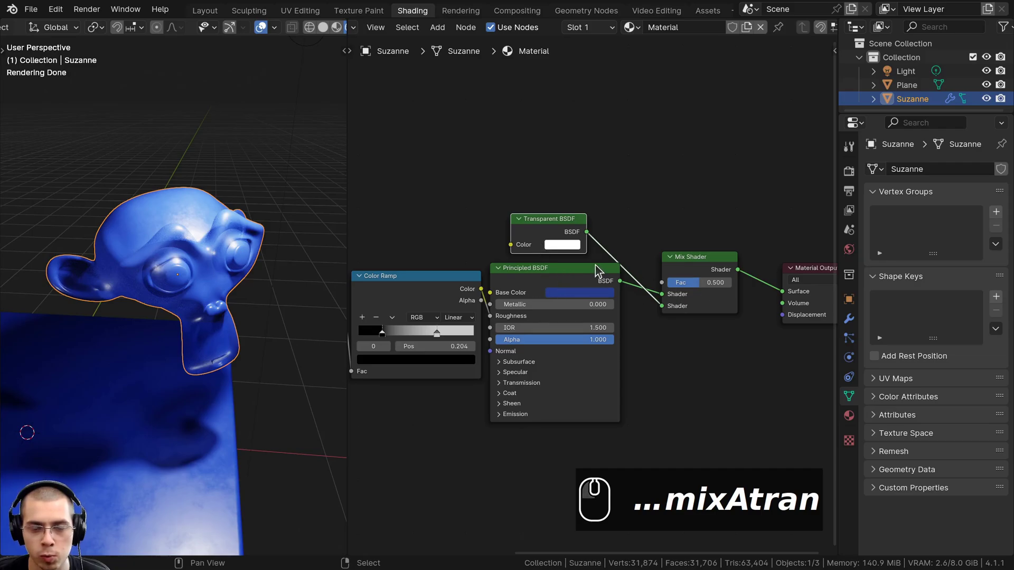
Preview the Mix Shader factor but keep it at 0.500, then zoom the 3D view back out.
{"action": "left_click_drag", "start_coordinate": [597, 272], "coordinate": [584, 283]}
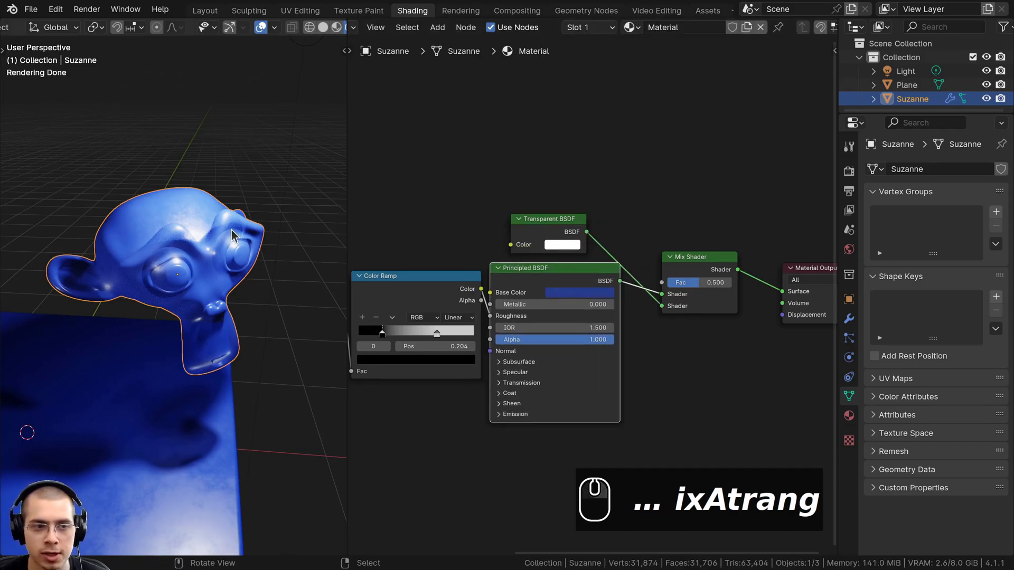
{"action": "scroll", "coordinate": [230, 233], "scroll_direction": "up", "scroll_amount": 4}
{"action": "scroll", "coordinate": [465, 270], "scroll_direction": "up", "scroll_amount": 1}
{"action": "middle_click_drag", "start_coordinate": [464, 270], "coordinate": [471, 291]}
{"action": "left_click_drag", "start_coordinate": [707, 302], "coordinate": [728, 302]}
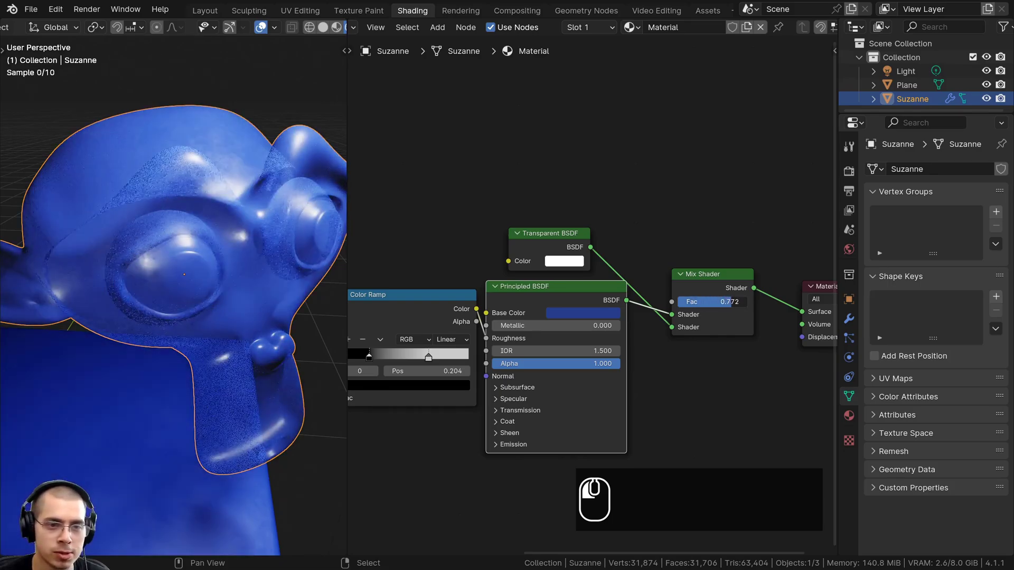
{"action": "right_click", "coordinate": [728, 301]}
{"action": "scroll", "coordinate": [548, 147], "scroll_direction": "down", "scroll_amount": 2}
{"action": "scroll", "coordinate": [197, 326], "scroll_direction": "down", "scroll_amount": 4}
{"action": "middle_click_drag", "start_coordinate": [129, 347], "coordinate": [152, 319], "text": "shift"}
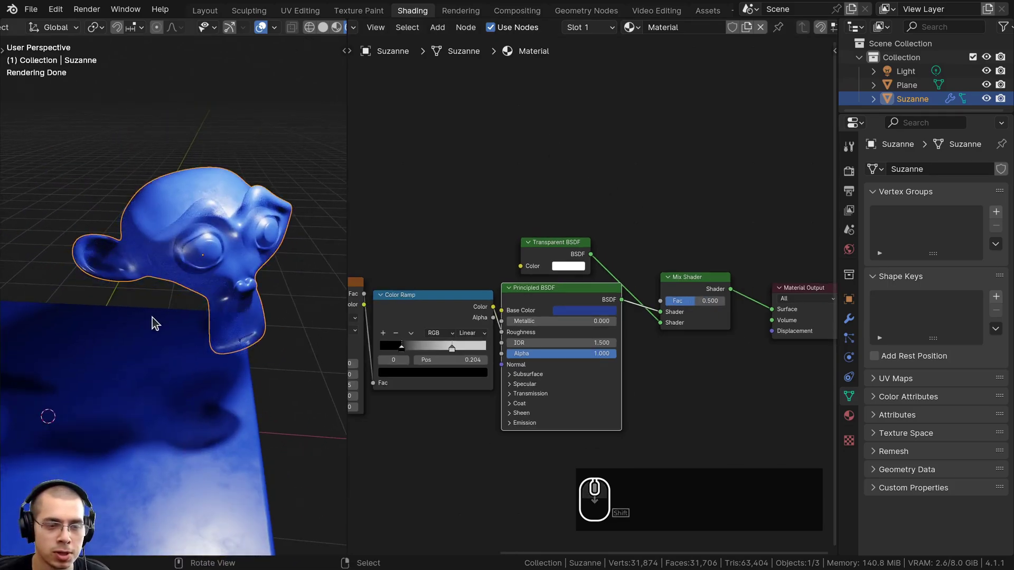
{"action": "key", "text": "shift+a"}
Add a Light Path node and plug its Is Shadow Ray output into the Mix Shader Fac.
{"action": "left_click", "coordinate": [493, 110]}
{"action": "type", "text": "light"}
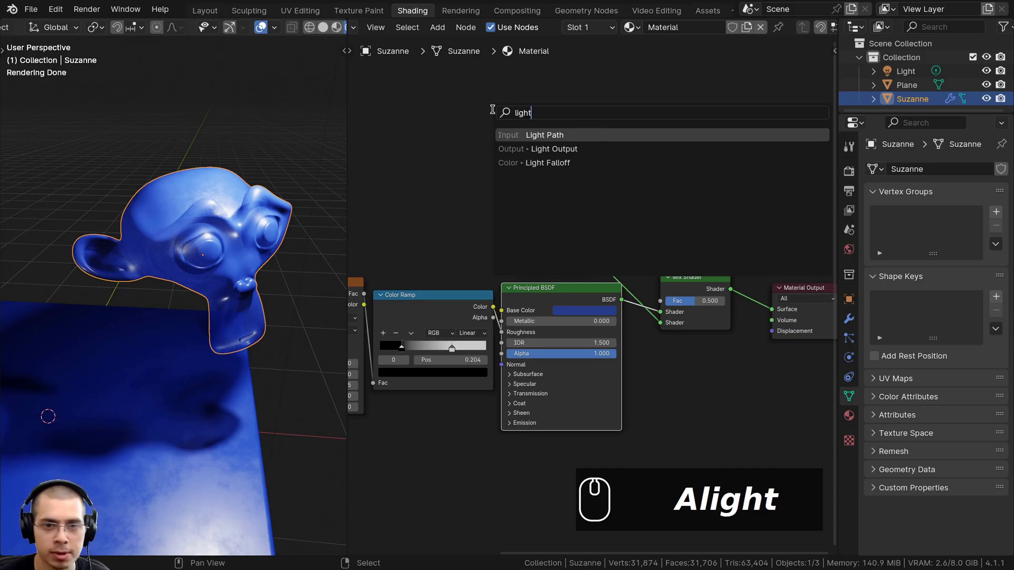
{"action": "left_click", "coordinate": [515, 135]}
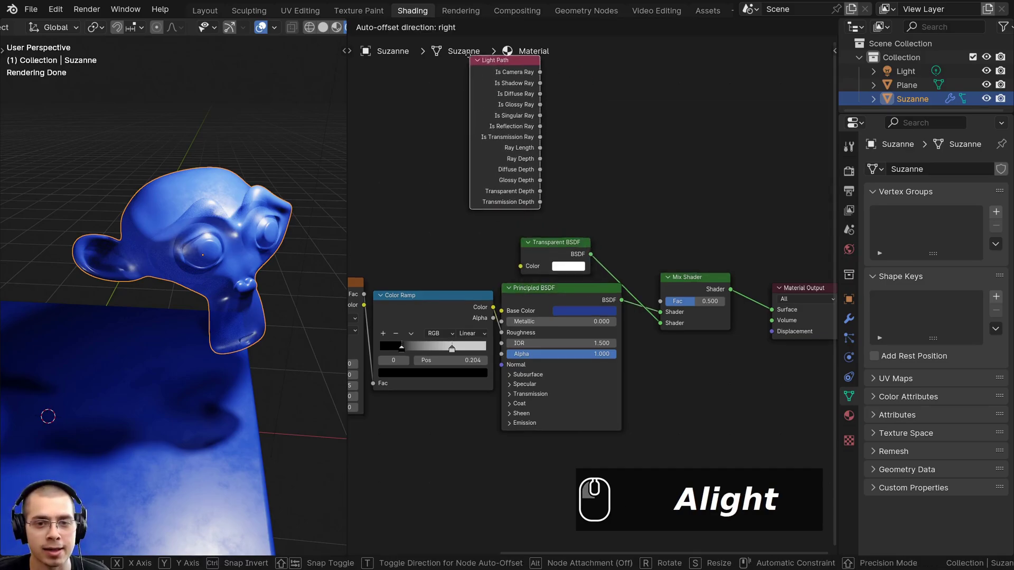
{"action": "left_click", "coordinate": [501, 92]}
{"action": "scroll", "coordinate": [505, 94], "scroll_direction": "up", "scroll_amount": 2}
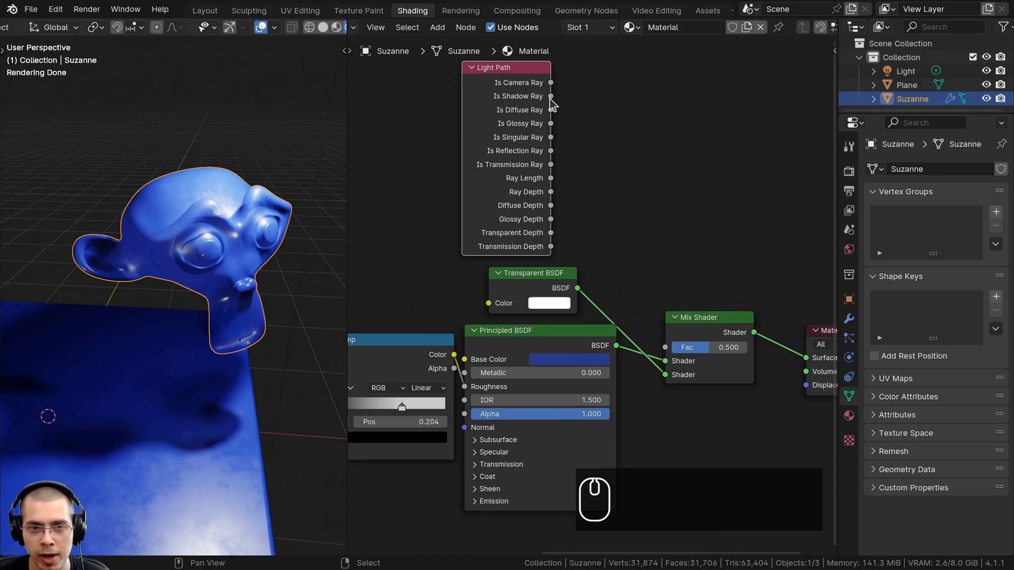
{"action": "left_click_drag", "start_coordinate": [552, 97], "coordinate": [665, 348]}
{"action": "middle_click_drag", "start_coordinate": [181, 358], "coordinate": [197, 251]}
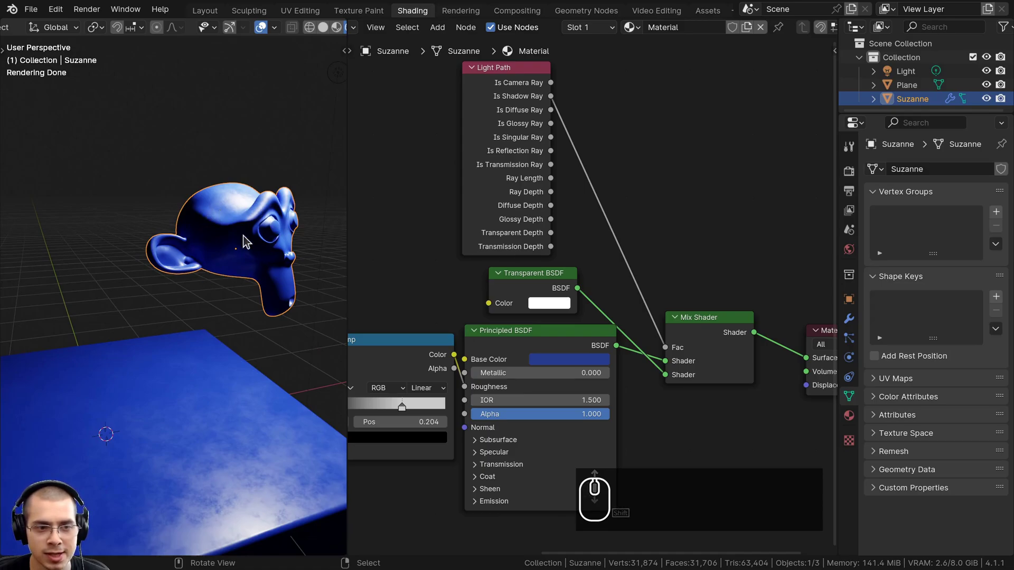
{"action": "middle_click_drag", "start_coordinate": [216, 345], "coordinate": [142, 420]}
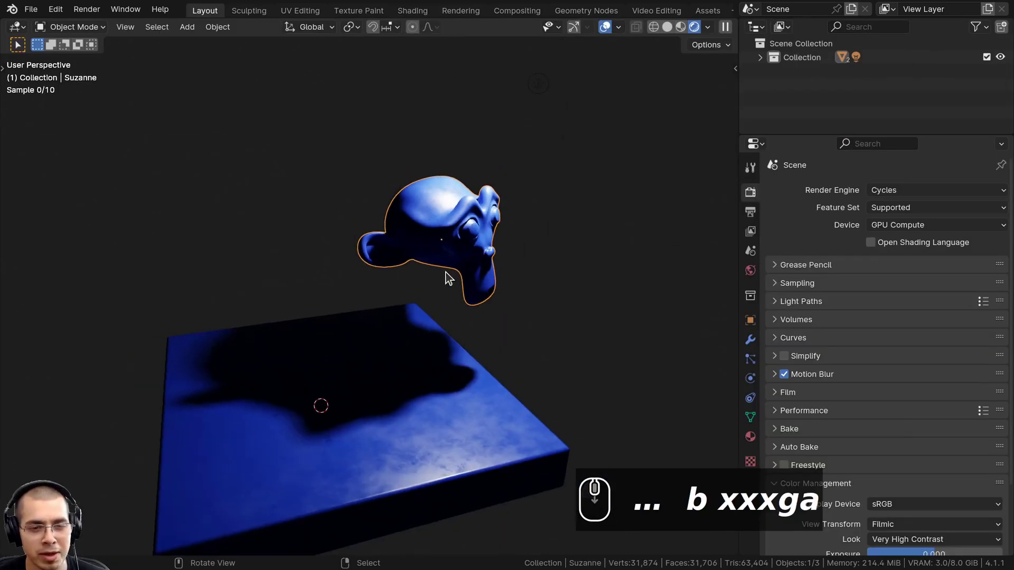
Inspect the slab's shadow with Cycles still active, then select the point light.
{"action": "middle_click_drag", "start_coordinate": [407, 329], "coordinate": [410, 328]}
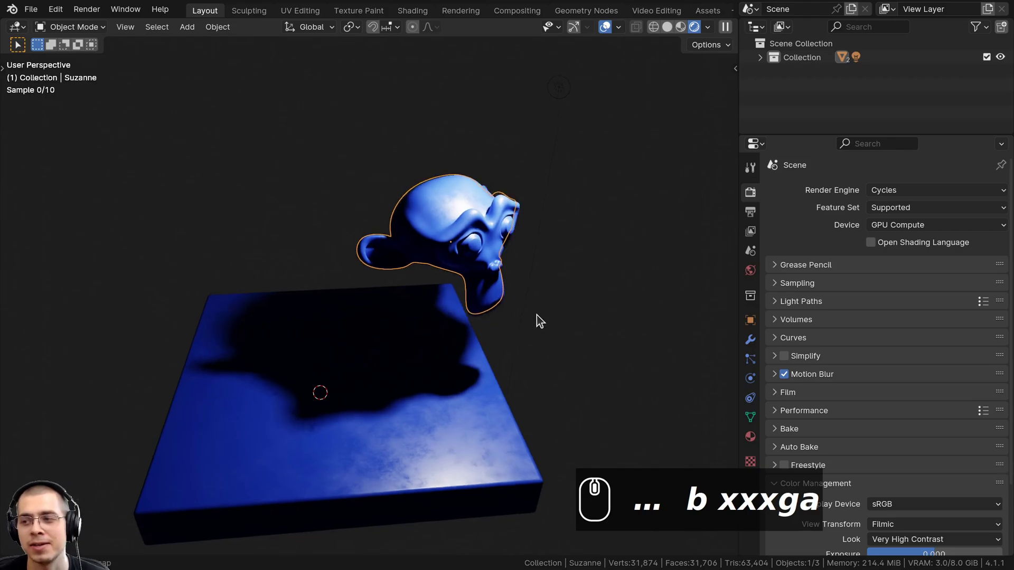
{"action": "middle_click_drag", "start_coordinate": [536, 314], "coordinate": [525, 310]}
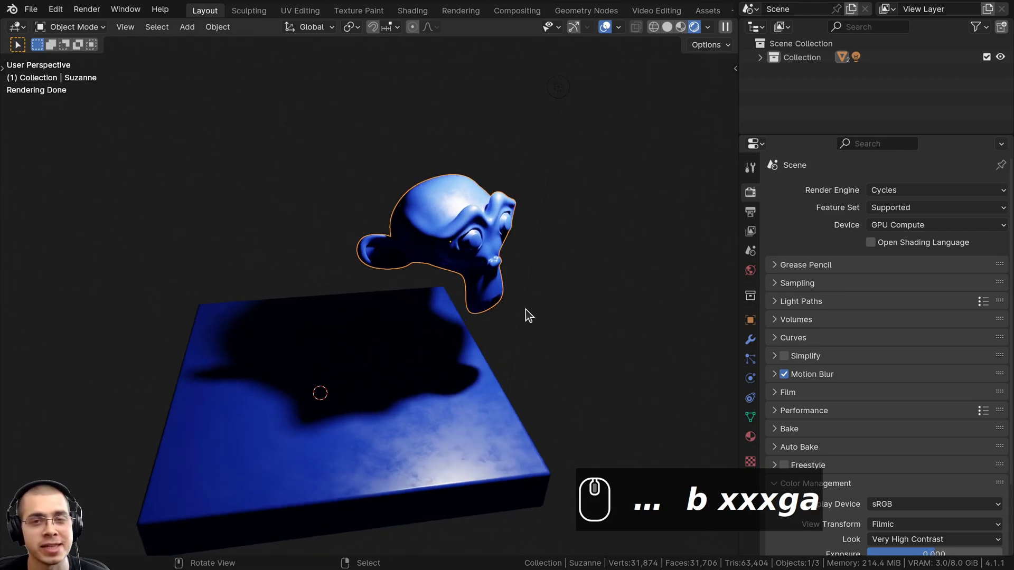
{"action": "left_click", "coordinate": [894, 191]}
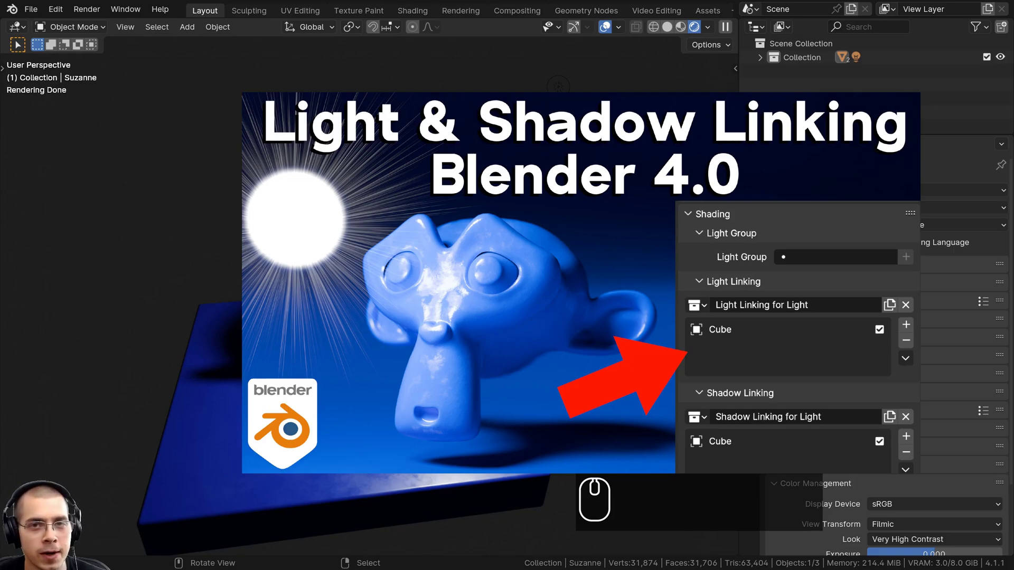
{"action": "middle_click_drag", "start_coordinate": [430, 334], "coordinate": [442, 337]}
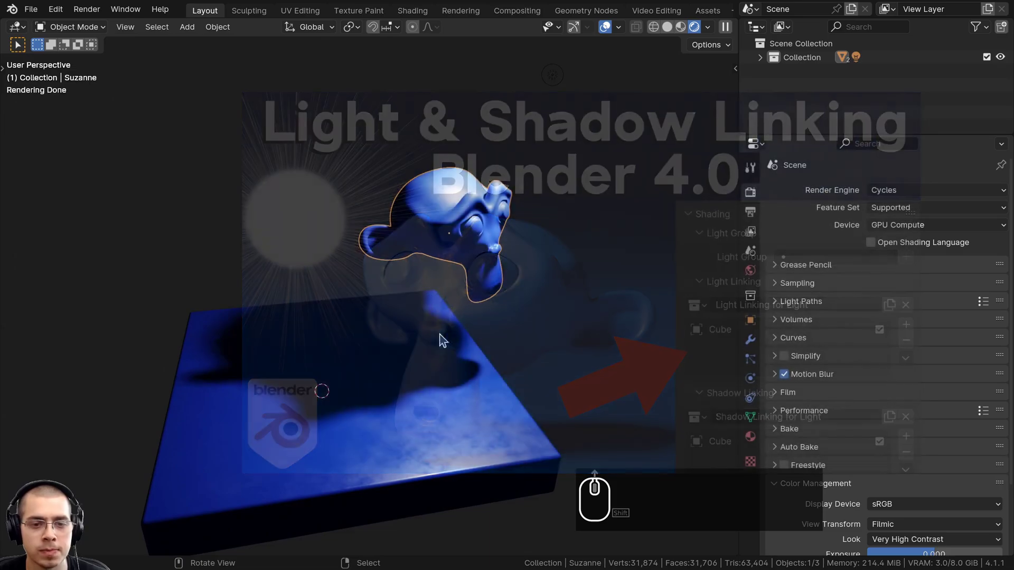
{"action": "middle_click_drag", "start_coordinate": [502, 324], "coordinate": [509, 318]}
{"action": "scroll", "coordinate": [509, 319], "scroll_direction": "down", "scroll_amount": 2, "text": "shift"}
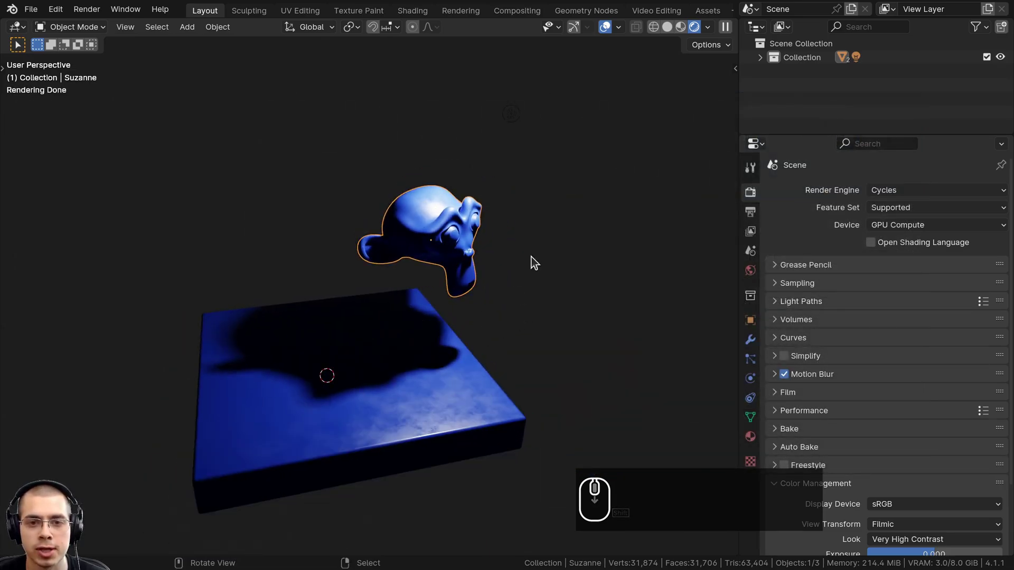
{"action": "right_click", "coordinate": [513, 109]}
Raise the point light higher above the monkey over three successive moves.
{"action": "key", "text": "g"}
{"action": "left_click", "coordinate": [540, 121]}
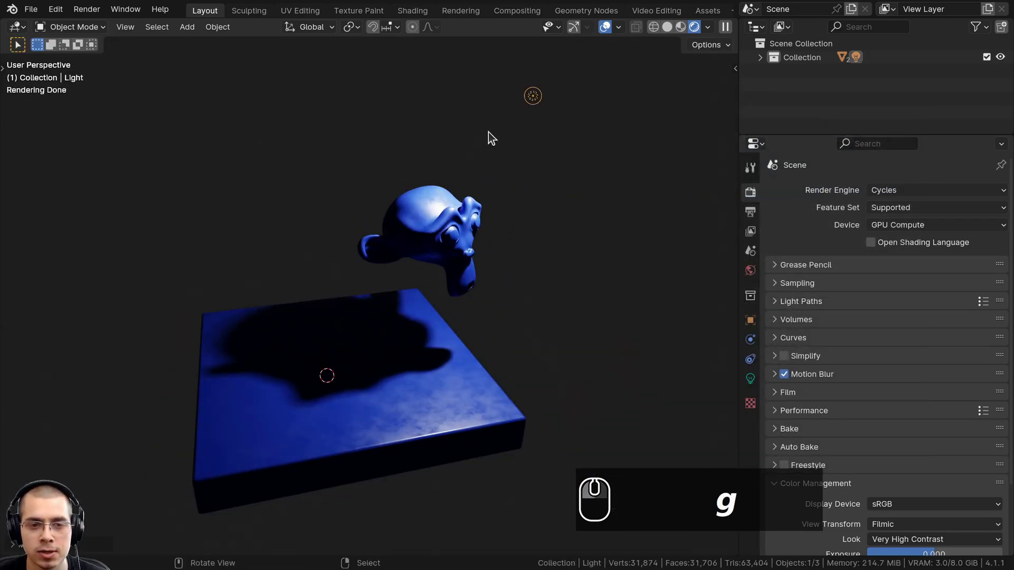
{"action": "key", "text": "g"}
{"action": "left_click", "coordinate": [481, 147]}
{"action": "key", "text": "g"}
{"action": "left_click", "coordinate": [440, 181]}
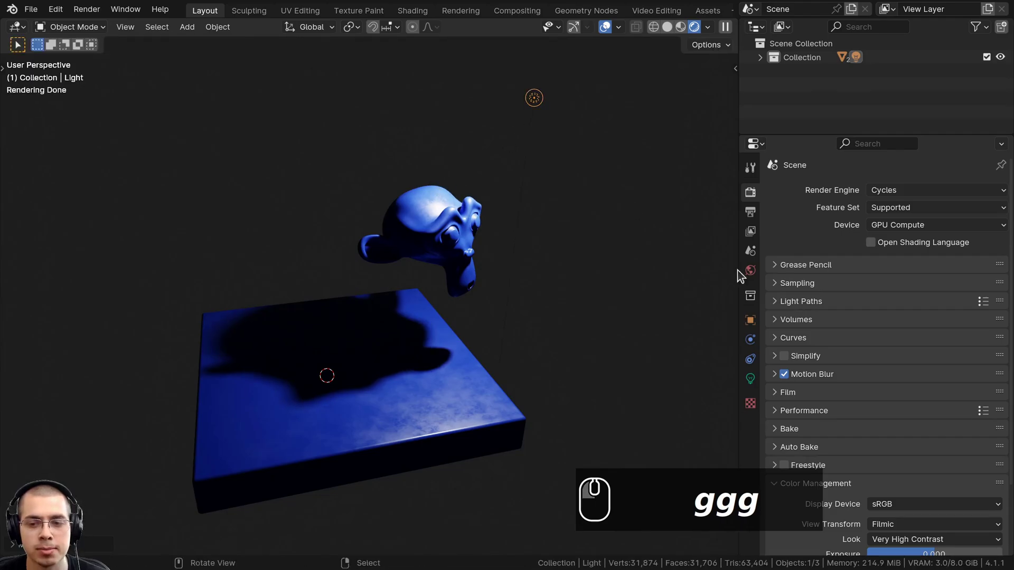
In the light's Object properties, collapse Visibility, expand Shading and reveal Shadow Linking.
{"action": "left_click", "coordinate": [750, 320]}
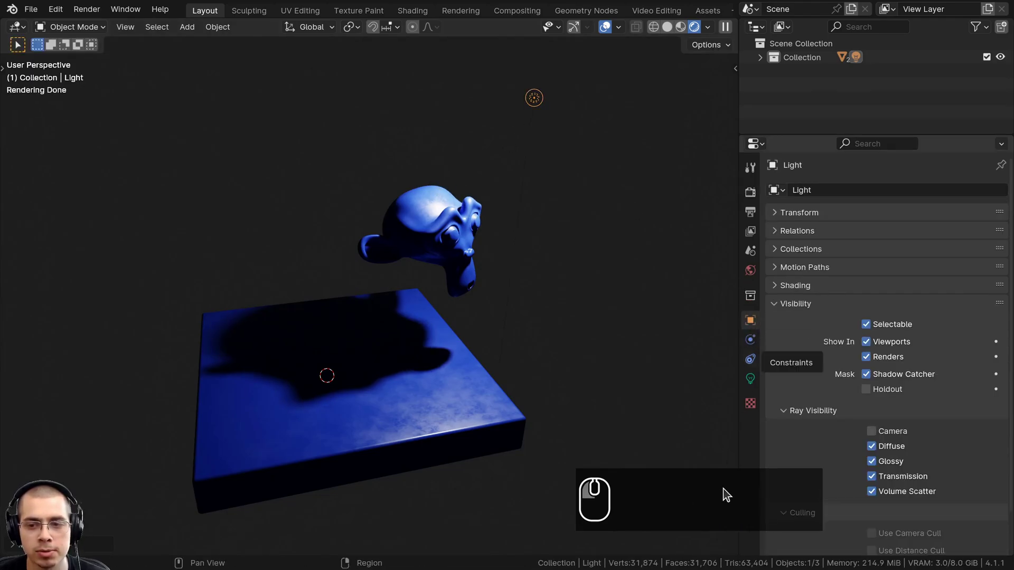
{"action": "left_click", "coordinate": [787, 304]}
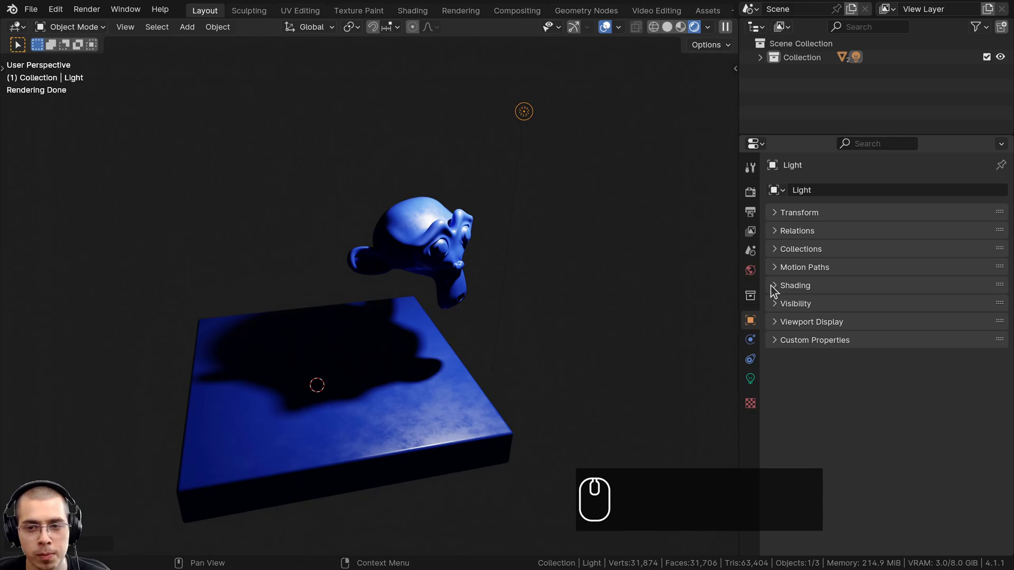
{"action": "left_click", "coordinate": [773, 286]}
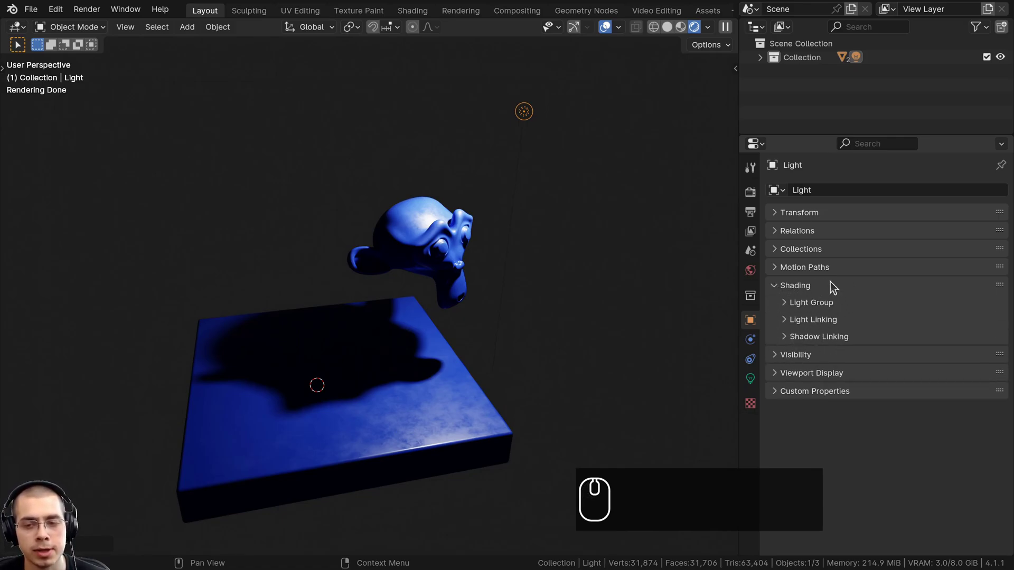
{"action": "middle_click_drag", "start_coordinate": [585, 262], "coordinate": [581, 259], "text": "shift"}
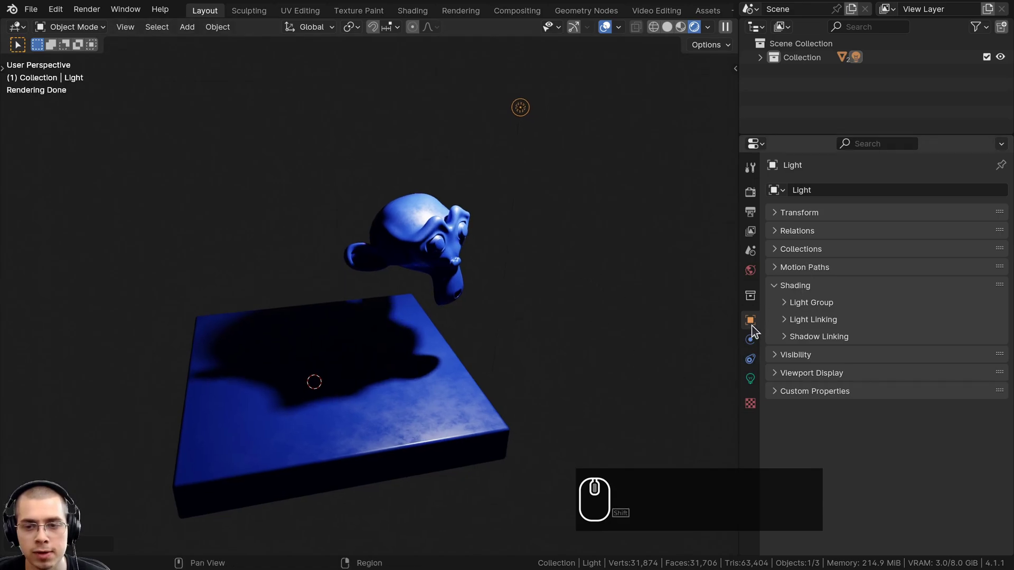
{"action": "left_click", "coordinate": [808, 320]}
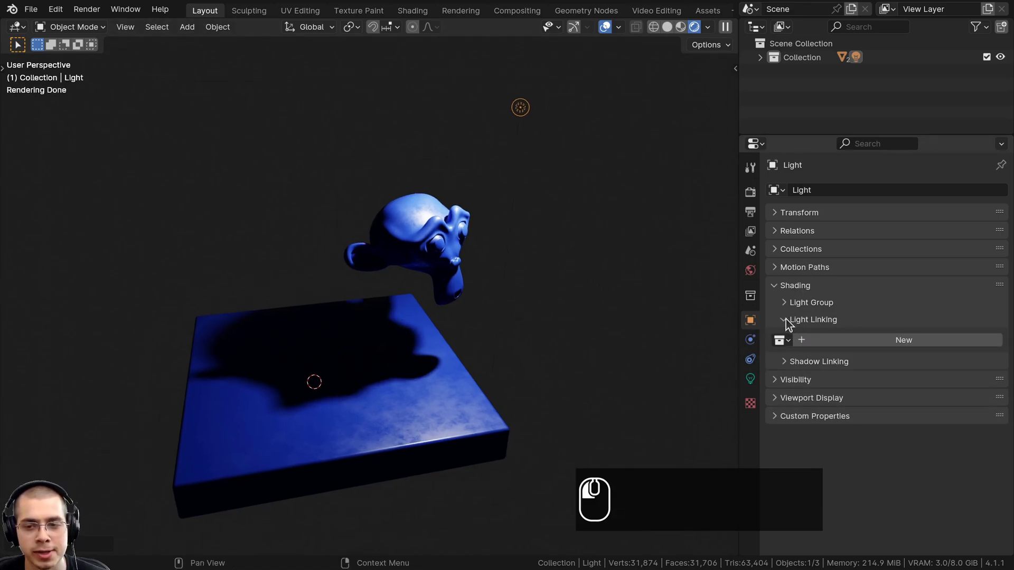
{"action": "left_click", "coordinate": [786, 319]}
{"action": "left_click", "coordinate": [787, 337]}
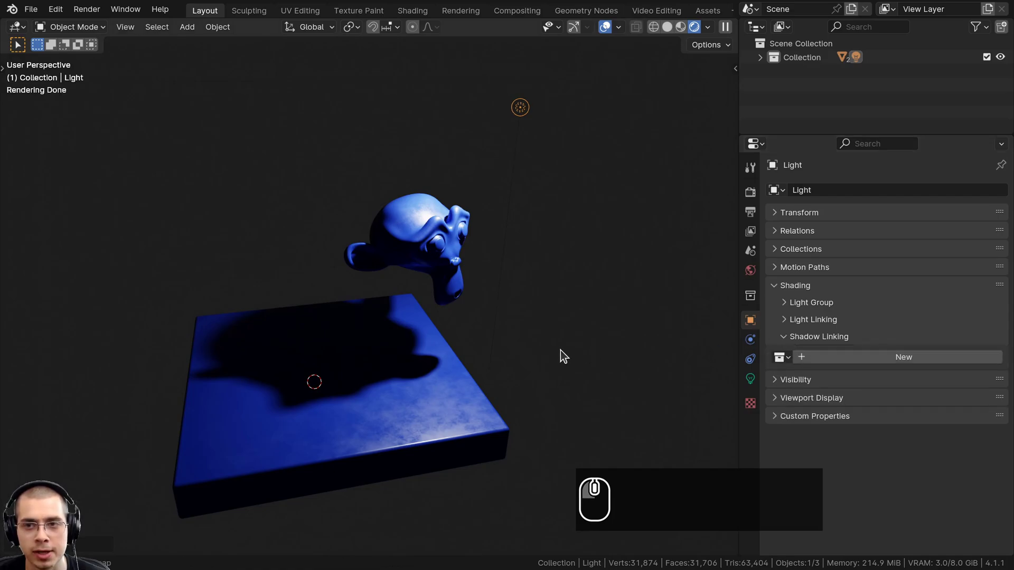
{"action": "middle_click_drag", "start_coordinate": [560, 350], "coordinate": [565, 349]}
Expand the Collection in the Outliner to list Light, Plane and Suzanne, then frame Suzanne.
{"action": "left_click", "coordinate": [760, 59]}
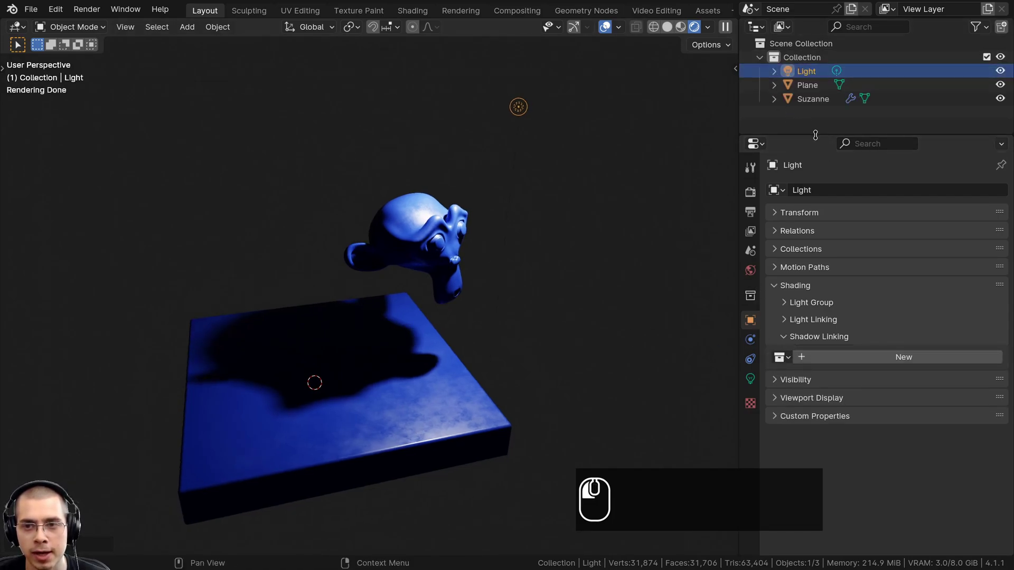
{"action": "key", "text": "g"}
{"action": "right_click", "coordinate": [491, 179]}
{"action": "scroll", "coordinate": [430, 173], "scroll_direction": "up", "scroll_amount": 2}
{"action": "middle_click_drag", "start_coordinate": [487, 183], "coordinate": [424, 198]}
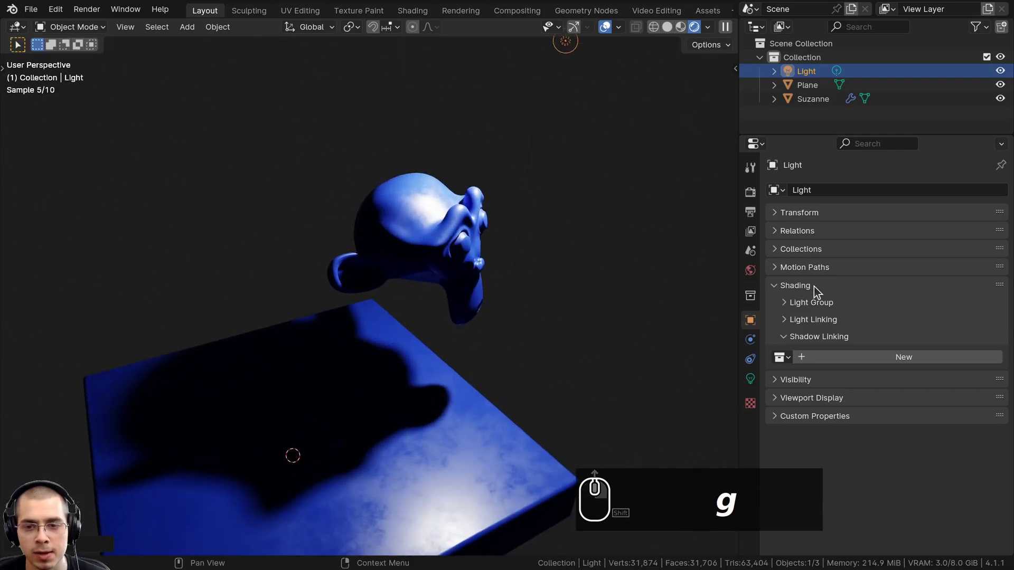
Create the light's Shadow Linking collection, add Suzanne to it, and toggle its shadow off and on.
{"action": "left_click", "coordinate": [843, 357]}
{"action": "middle_click_drag", "start_coordinate": [534, 221], "coordinate": [441, 311], "text": "shift"}
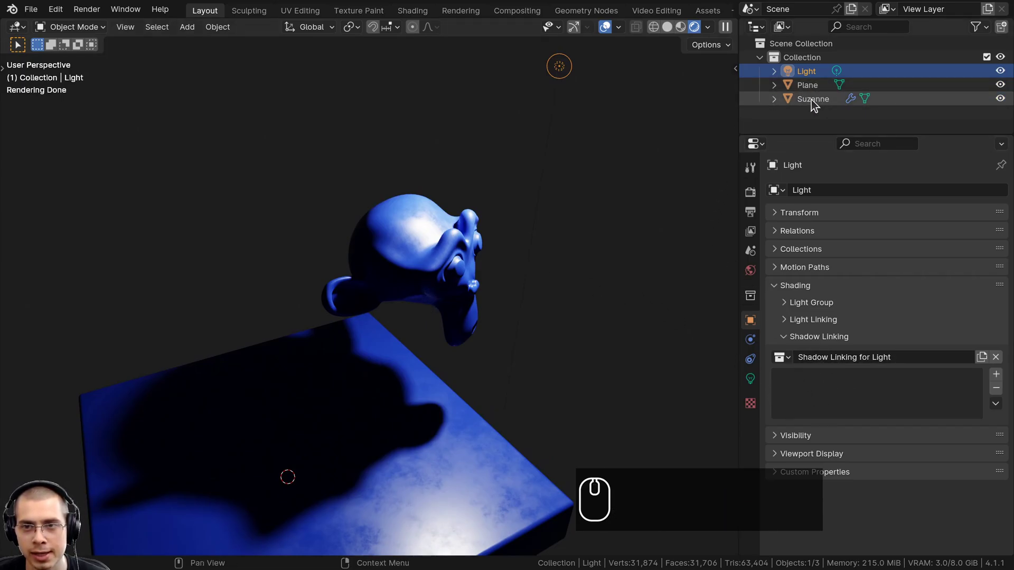
{"action": "left_click_drag", "start_coordinate": [812, 101], "coordinate": [815, 361]}
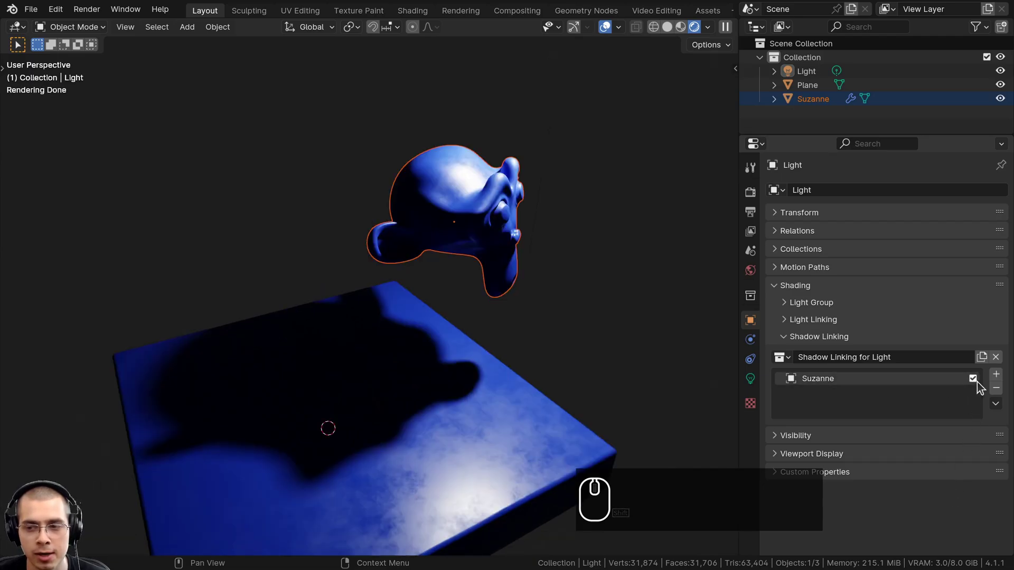
{"action": "left_click", "coordinate": [974, 380]}
{"action": "left_click", "coordinate": [974, 381]}
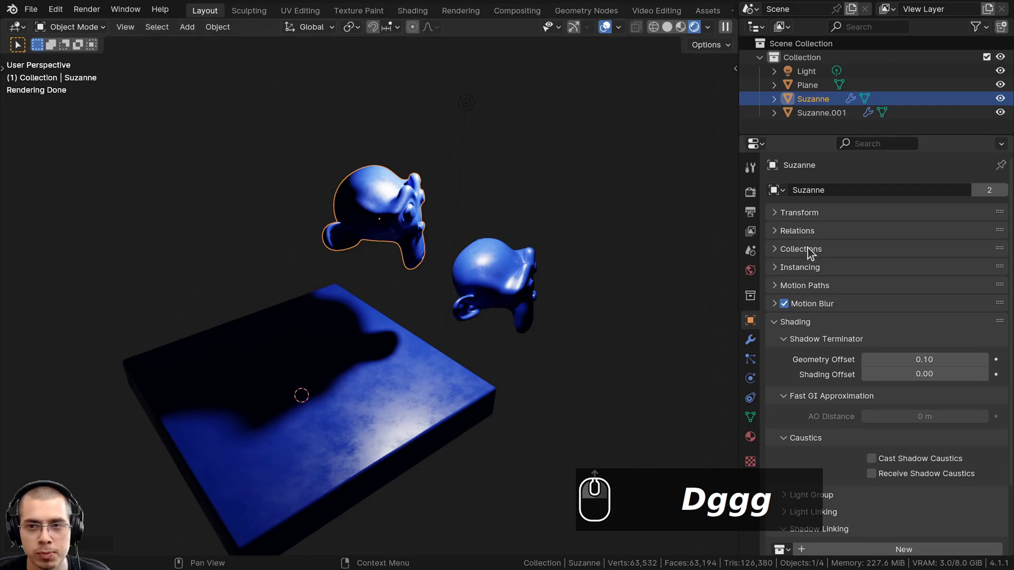
Add Suzanne.001 to the light's Shadow Linking list and toggle its shadow to compare.
{"action": "left_click", "coordinate": [464, 105]}
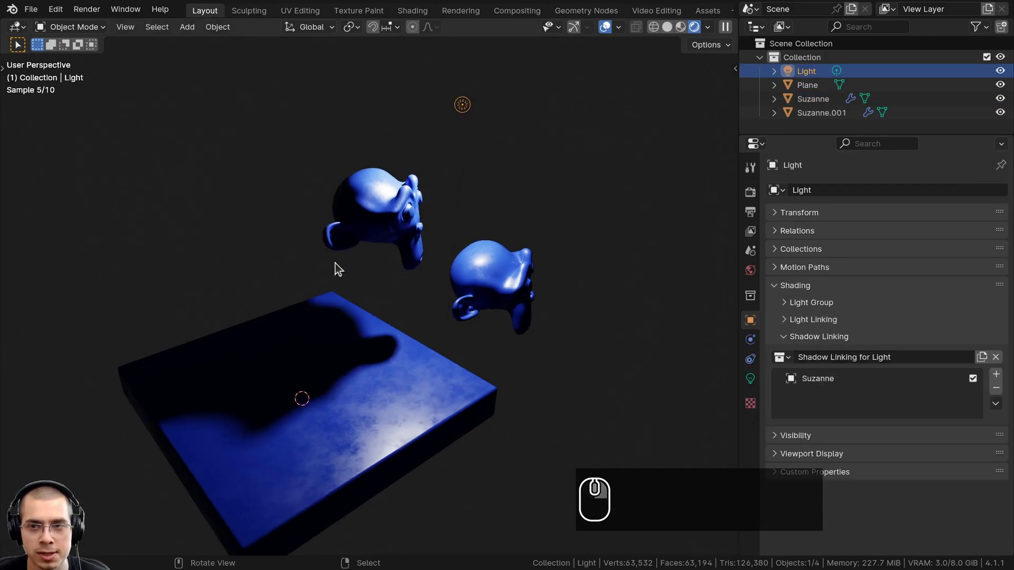
{"action": "left_click_drag", "start_coordinate": [819, 112], "coordinate": [964, 411]}
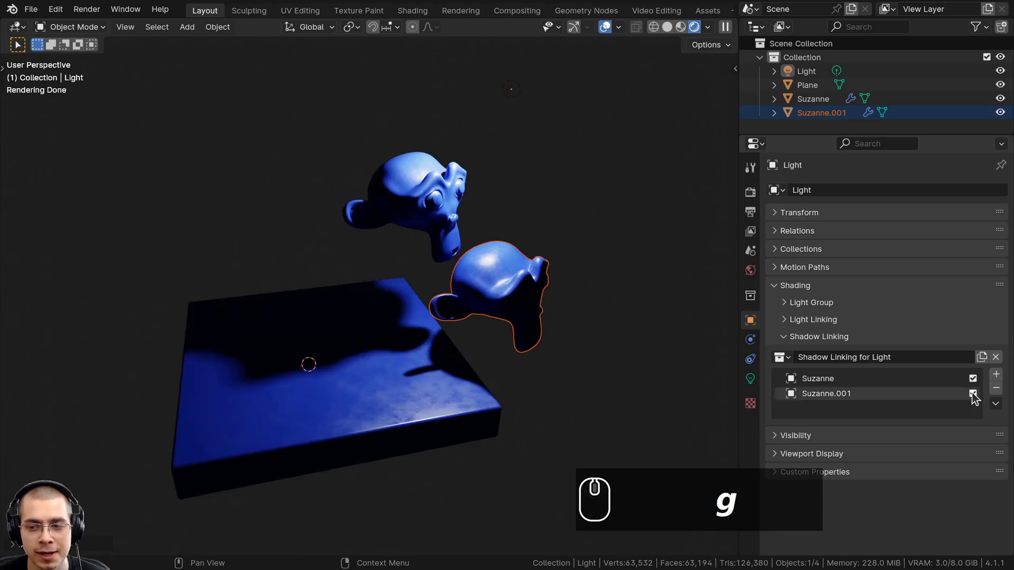
{"action": "left_click", "coordinate": [973, 394]}
{"action": "left_click", "coordinate": [973, 394]}
{"action": "left_click", "coordinate": [973, 394]}
{"action": "left_click", "coordinate": [973, 394]}
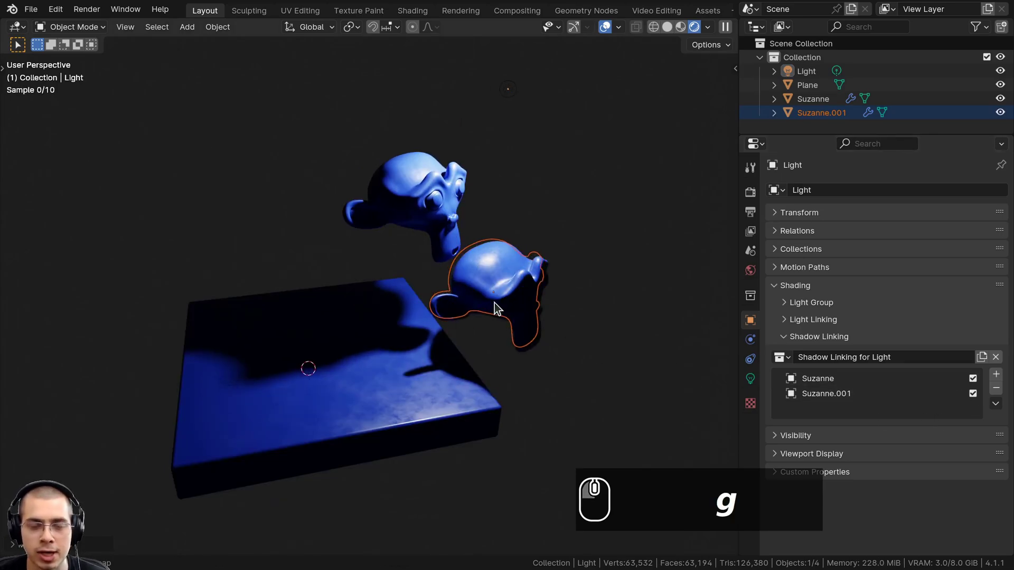
Move the second monkey head, Suzanne.001, slightly.
{"action": "key", "text": "g"}
{"action": "left_click", "coordinate": [474, 311]}
{"action": "middle_click_drag", "start_coordinate": [475, 312], "coordinate": [460, 296]}
{"action": "middle_click_drag", "start_coordinate": [460, 296], "coordinate": [459, 287], "text": "shift"}
{"action": "scroll", "coordinate": [458, 288], "scroll_direction": "up", "scroll_amount": 2}
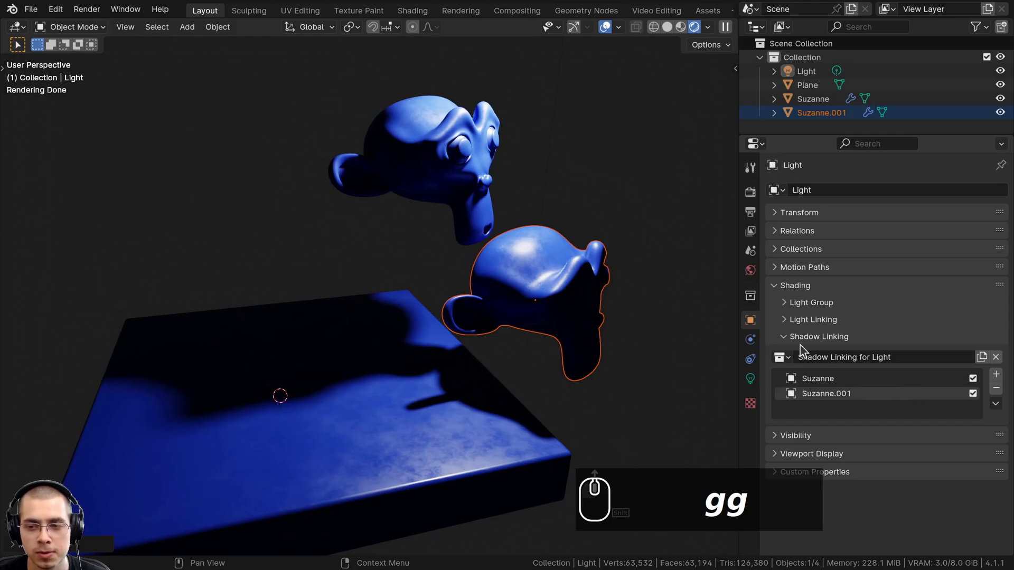
Remove Suzanne.001 and Suzanne from the light's Shadow Linking list.
{"action": "left_click", "coordinate": [845, 395]}
{"action": "left_click", "coordinate": [995, 390]}
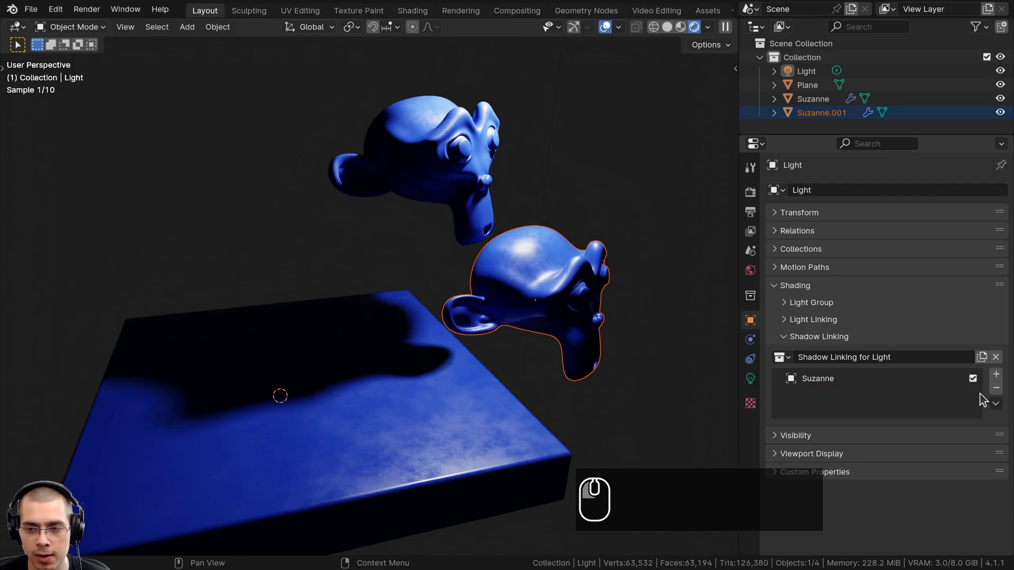
{"action": "left_click", "coordinate": [826, 380]}
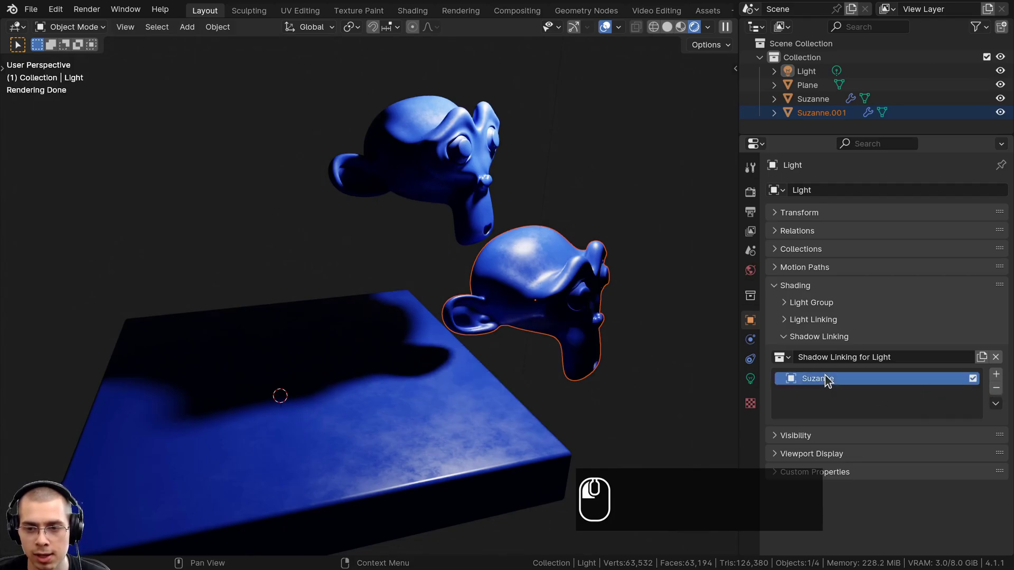
{"action": "left_click", "coordinate": [996, 390]}
Move both monkey heads into a new collection named Monkey.
{"action": "right_click", "coordinate": [470, 153]}
{"action": "right_click", "coordinate": [537, 269], "text": "shift"}
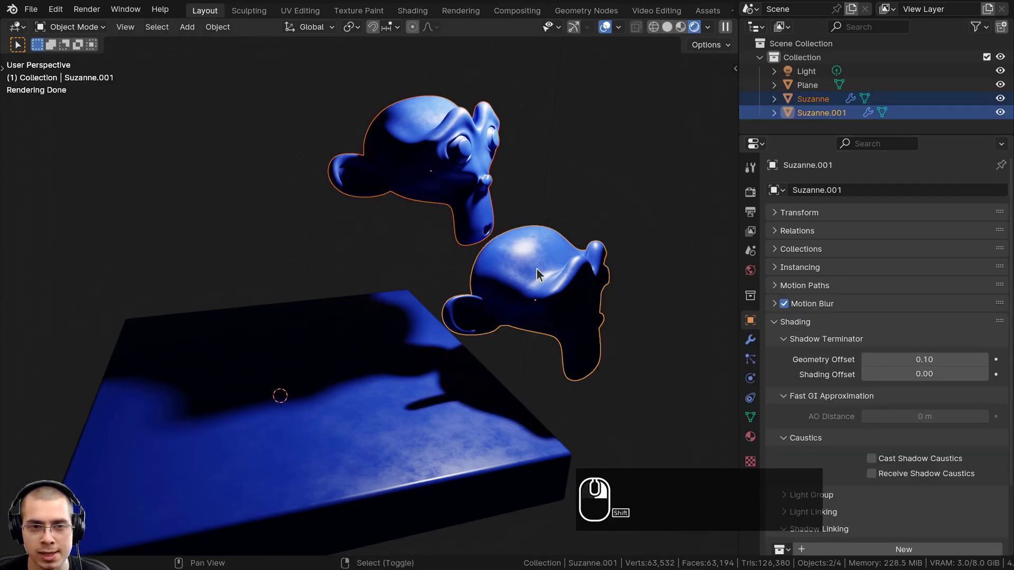
{"action": "middle_click_drag", "start_coordinate": [466, 133], "coordinate": [470, 132]}
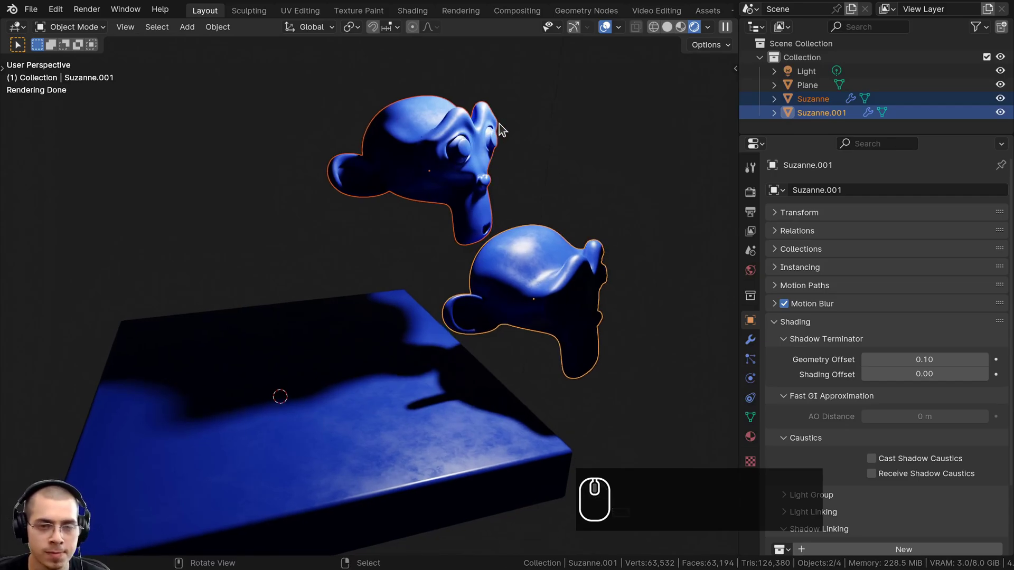
{"action": "key", "text": "m"}
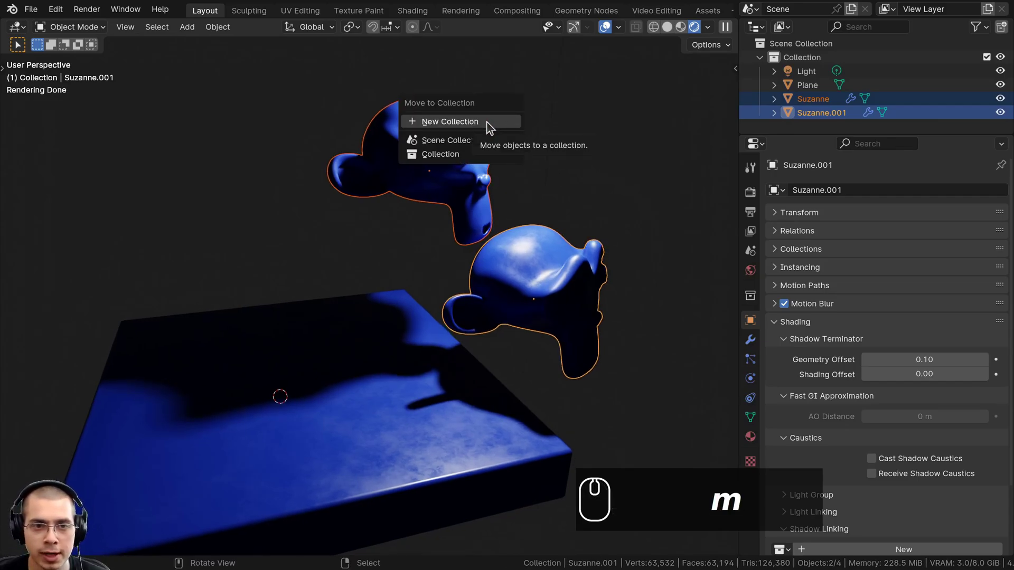
{"action": "left_click", "coordinate": [488, 125]}
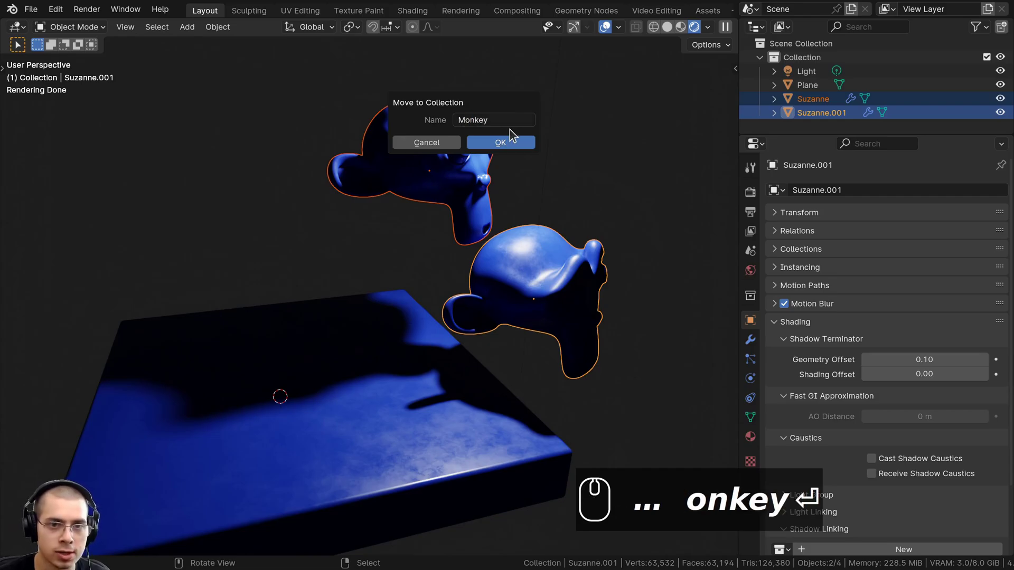
{"action": "left_click", "coordinate": [508, 147]}
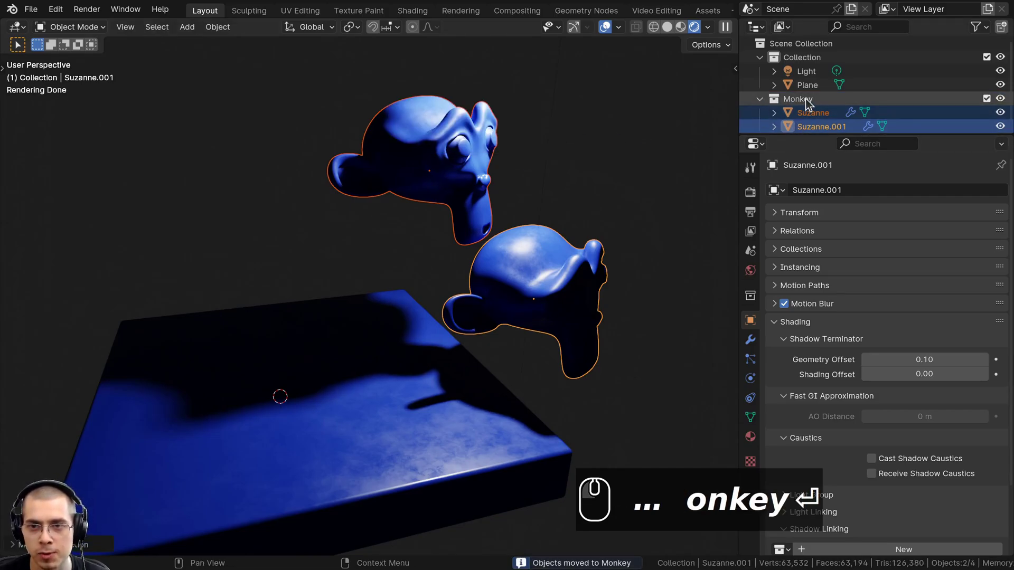
Duplicate a monkey head to make a third head, Suzanne.002, above the slab.
{"action": "left_click", "coordinate": [446, 142]}
{"action": "left_click", "coordinate": [499, 259]}
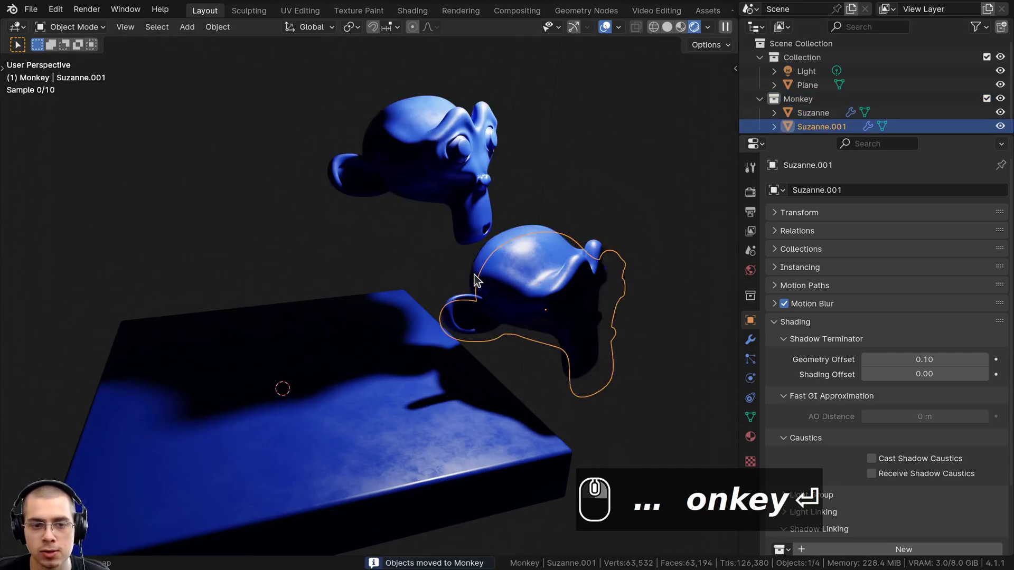
{"action": "middle_click_drag", "start_coordinate": [473, 278], "coordinate": [449, 264]}
{"action": "key", "text": "g"}
{"action": "left_click", "coordinate": [441, 268]}
{"action": "scroll", "coordinate": [442, 266], "scroll_direction": "down", "scroll_amount": 2}
{"action": "key", "text": "shift+d"}
{"action": "left_click", "coordinate": [431, 243]}
Shrink all three monkey heads and reposition them above the slab.
{"action": "key", "text": "s"}
{"action": "left_click", "coordinate": [423, 243]}
{"action": "left_click", "coordinate": [449, 203]}
{"action": "key", "text": "s"}
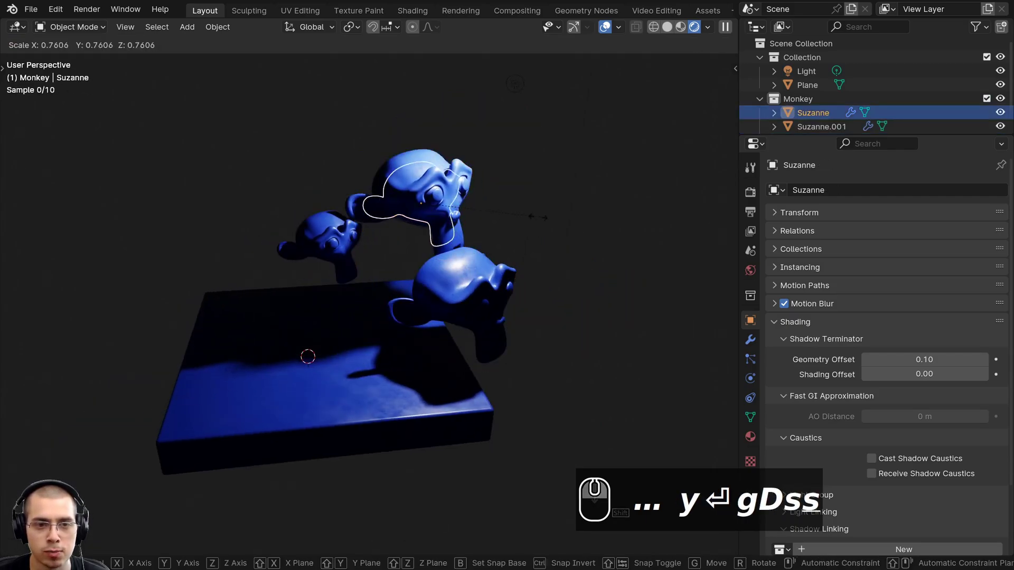
{"action": "left_click", "coordinate": [521, 216]}
{"action": "key", "text": "g"}
{"action": "left_click", "coordinate": [489, 274]}
{"action": "key", "text": "s"}
{"action": "left_click", "coordinate": [528, 290]}
{"action": "key", "text": "g"}
{"action": "left_click", "coordinate": [510, 290]}
{"action": "left_click", "coordinate": [345, 241]}
Move the light up and to the right to shift the heads' shadows.
{"action": "key", "text": "g"}
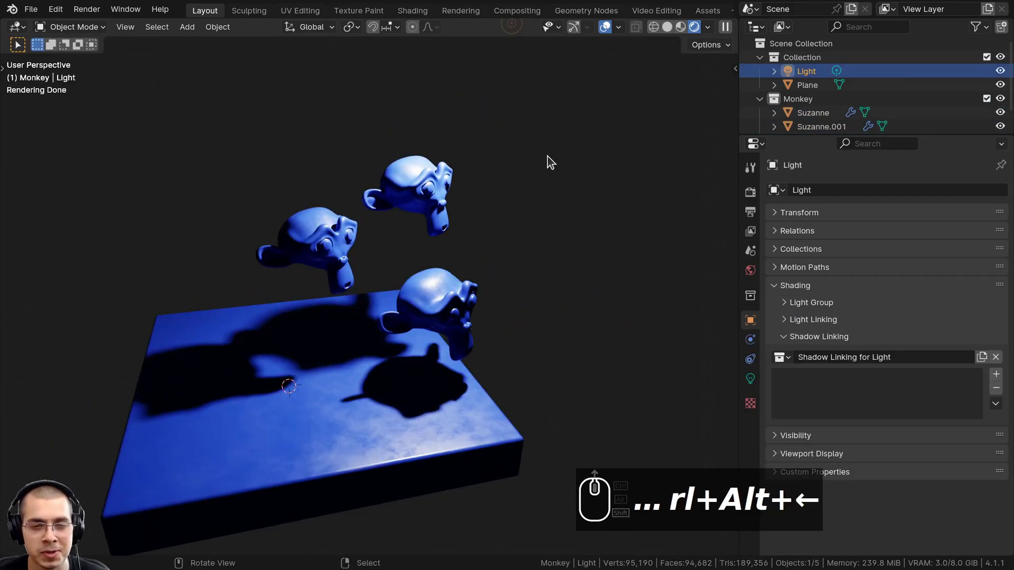
{"action": "key", "text": "g"}
{"action": "left_click", "coordinate": [548, 194]}
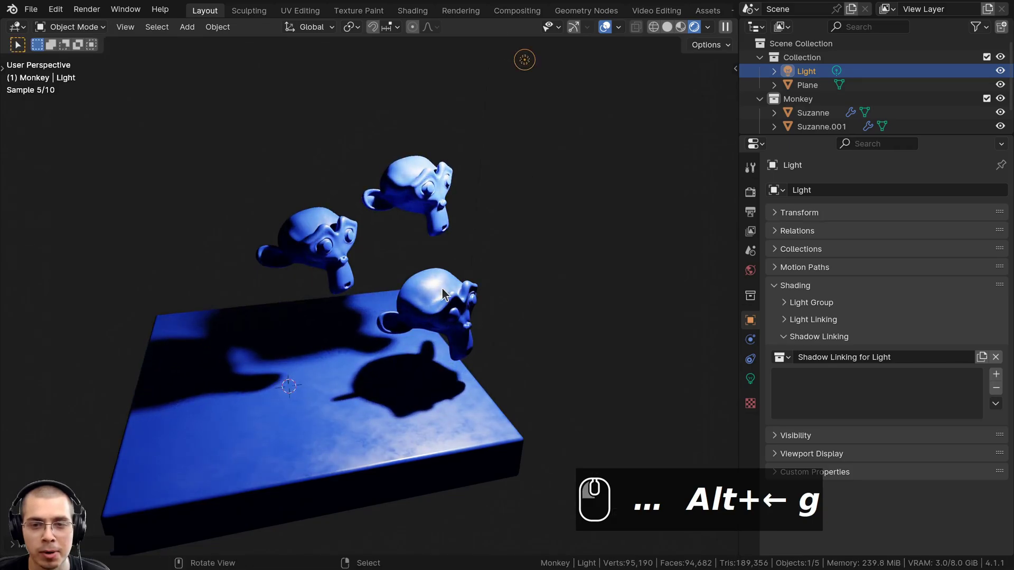
{"action": "key", "text": "g"}
{"action": "left_click", "coordinate": [507, 91]}
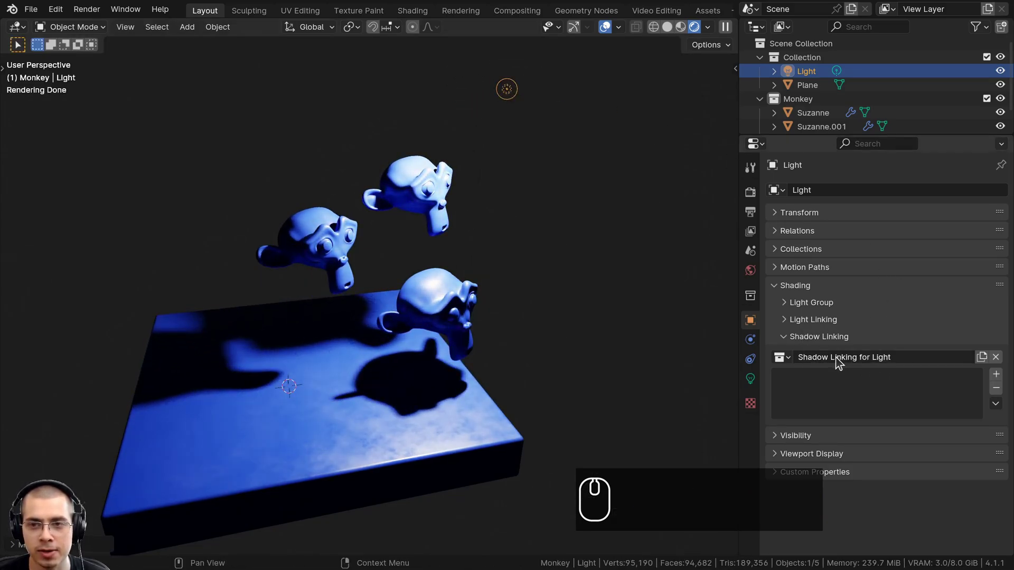
{"action": "key", "text": "g"}
{"action": "left_click", "coordinate": [518, 92]}
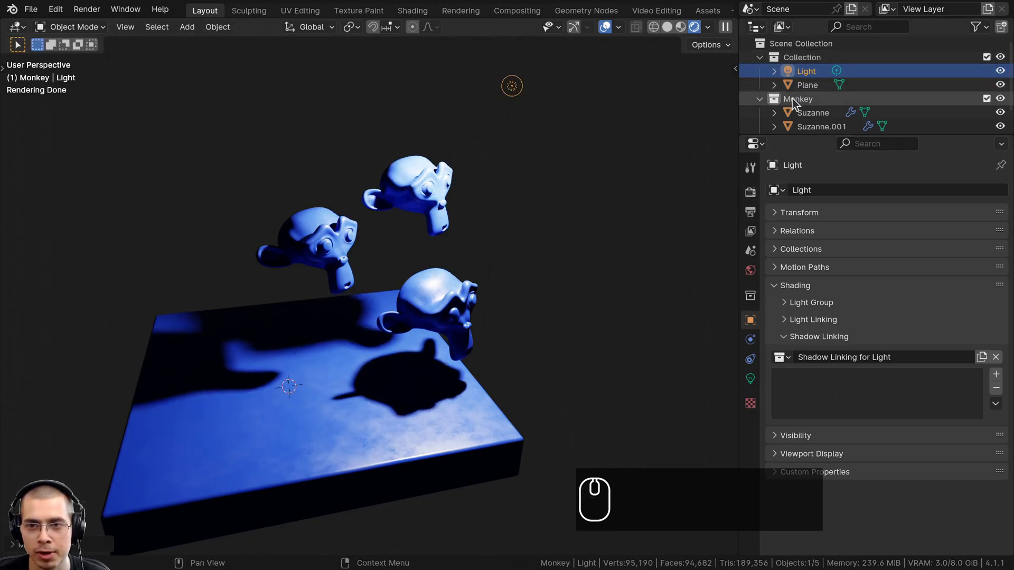
Add the Monkey collection to the light's Shadow Linking list and toggle its shadows twice.
{"action": "left_click_drag", "start_coordinate": [792, 98], "coordinate": [854, 389]}
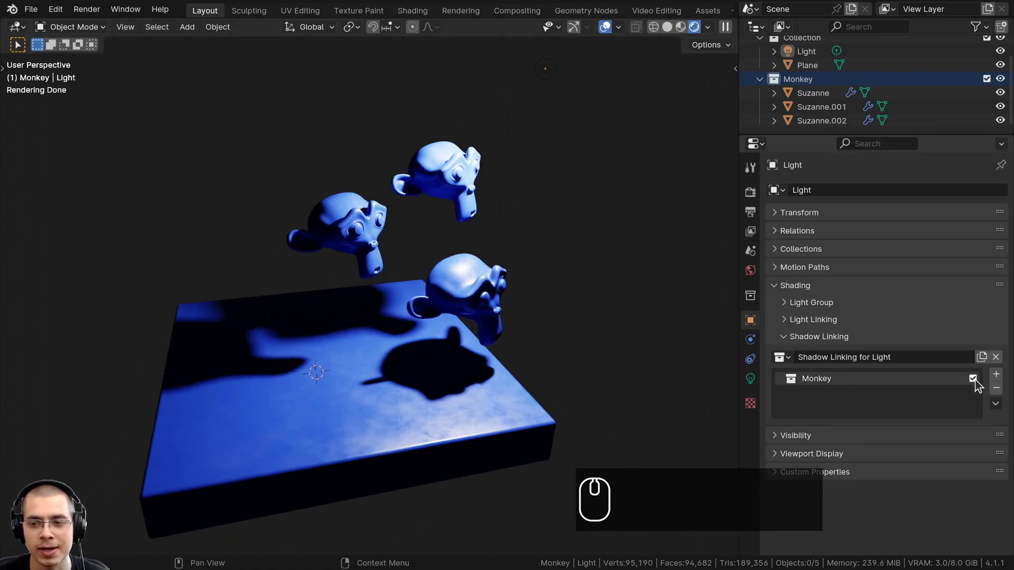
{"action": "left_click", "coordinate": [973, 379]}
{"action": "left_click", "coordinate": [973, 378]}
{"action": "left_click", "coordinate": [973, 379]}
{"action": "left_click", "coordinate": [973, 379]}
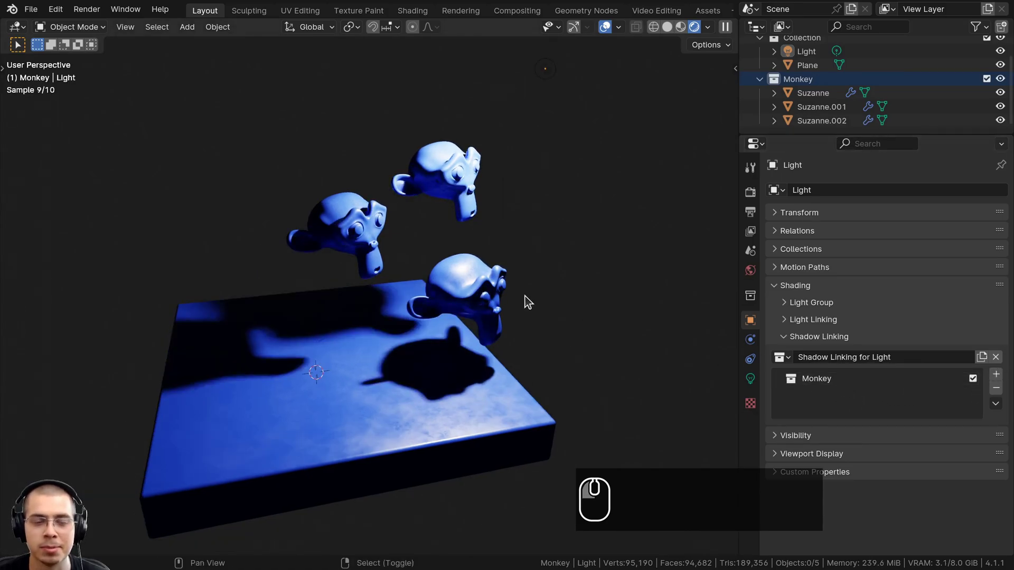
{"action": "middle_click_drag", "start_coordinate": [528, 302], "coordinate": [544, 309], "text": "shift"}
{"action": "scroll", "coordinate": [543, 308], "scroll_direction": "up", "scroll_amount": 3}
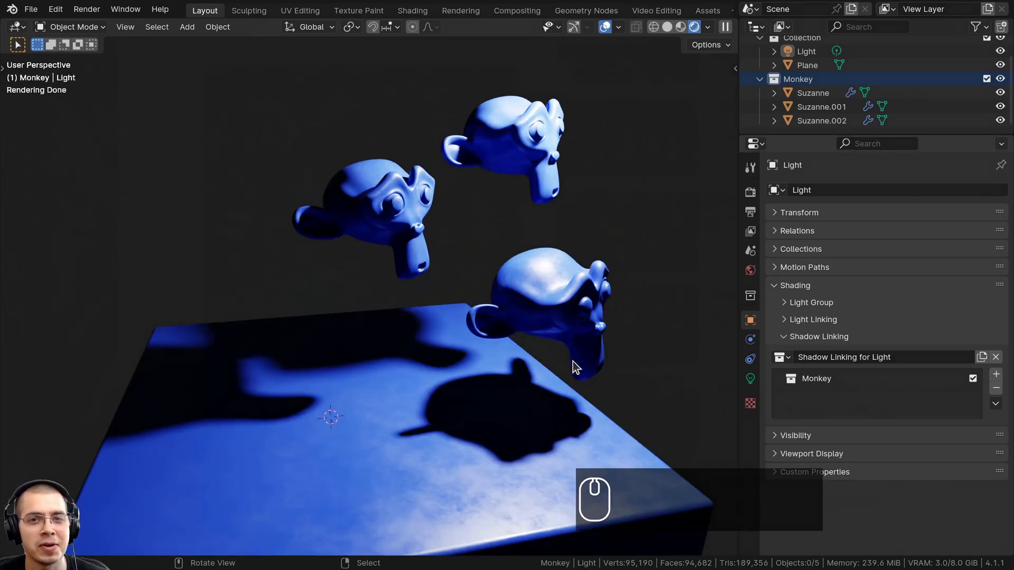